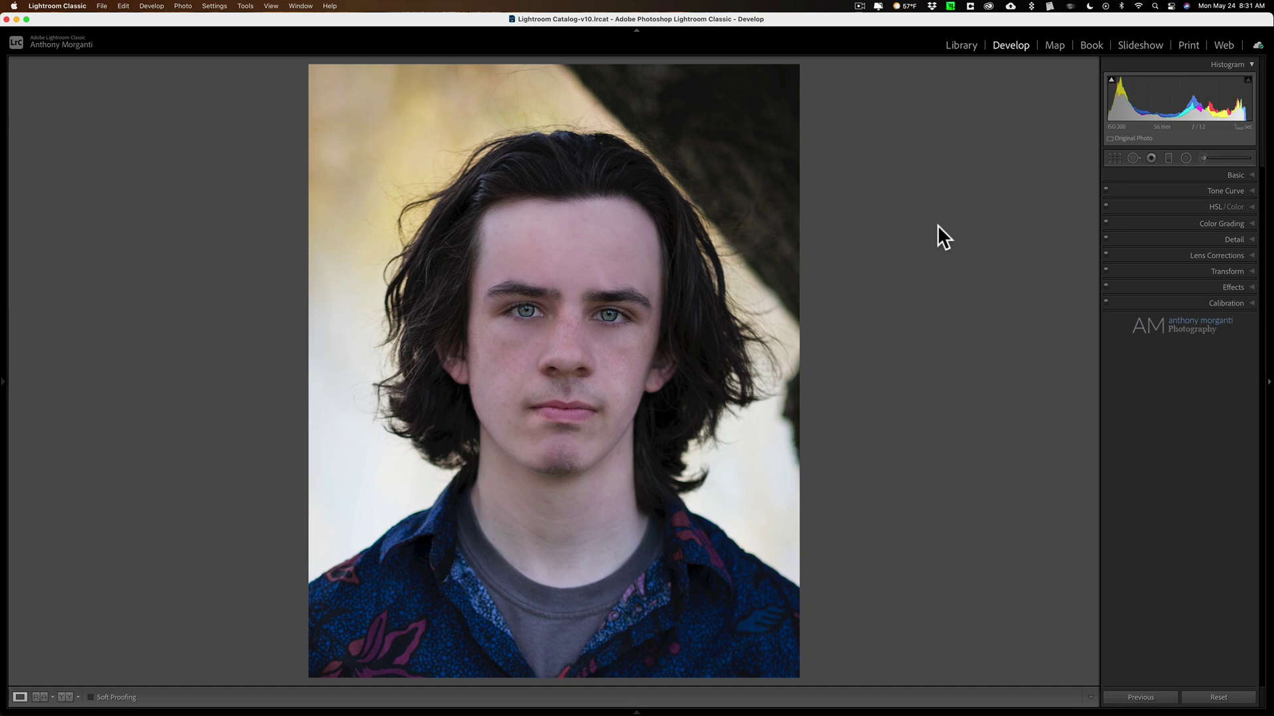
# Start a new radial filter adjustment on the portrait in the Develop module.
pyautogui.click(1186, 157)
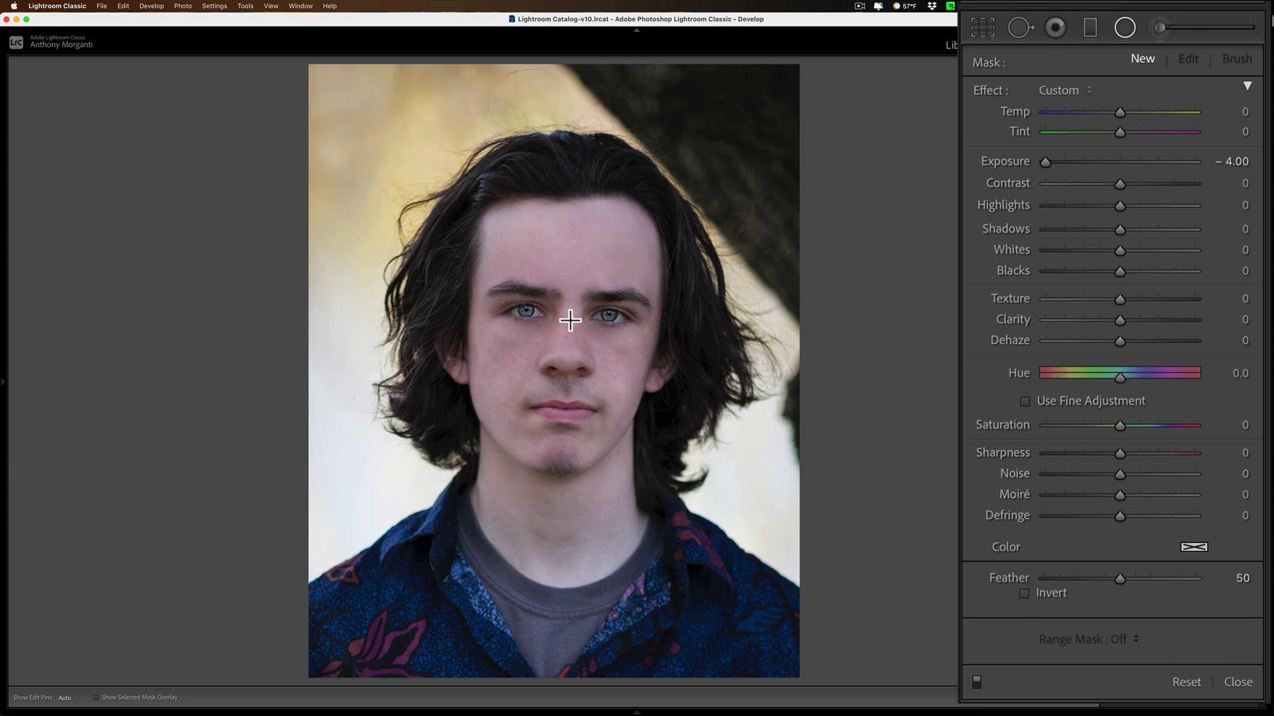
# Zoom in close on the subject's eyes.
pyautogui.press('space')
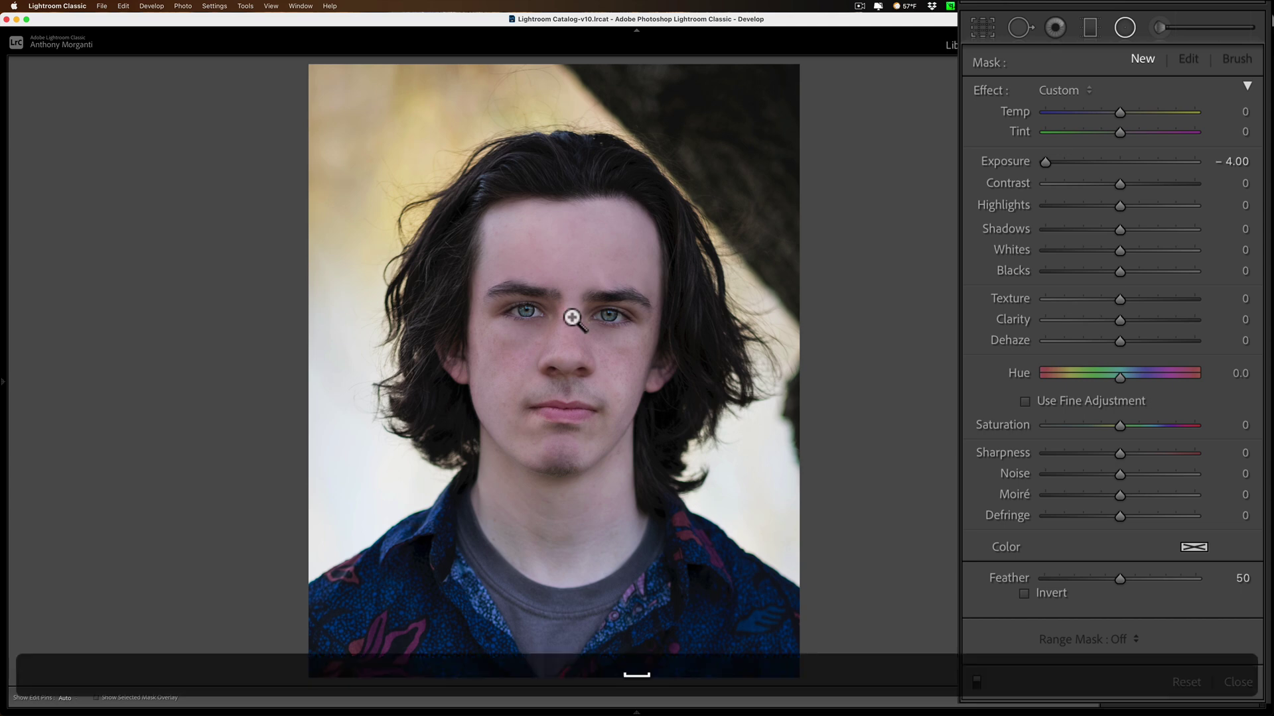
pyautogui.click(572, 319)
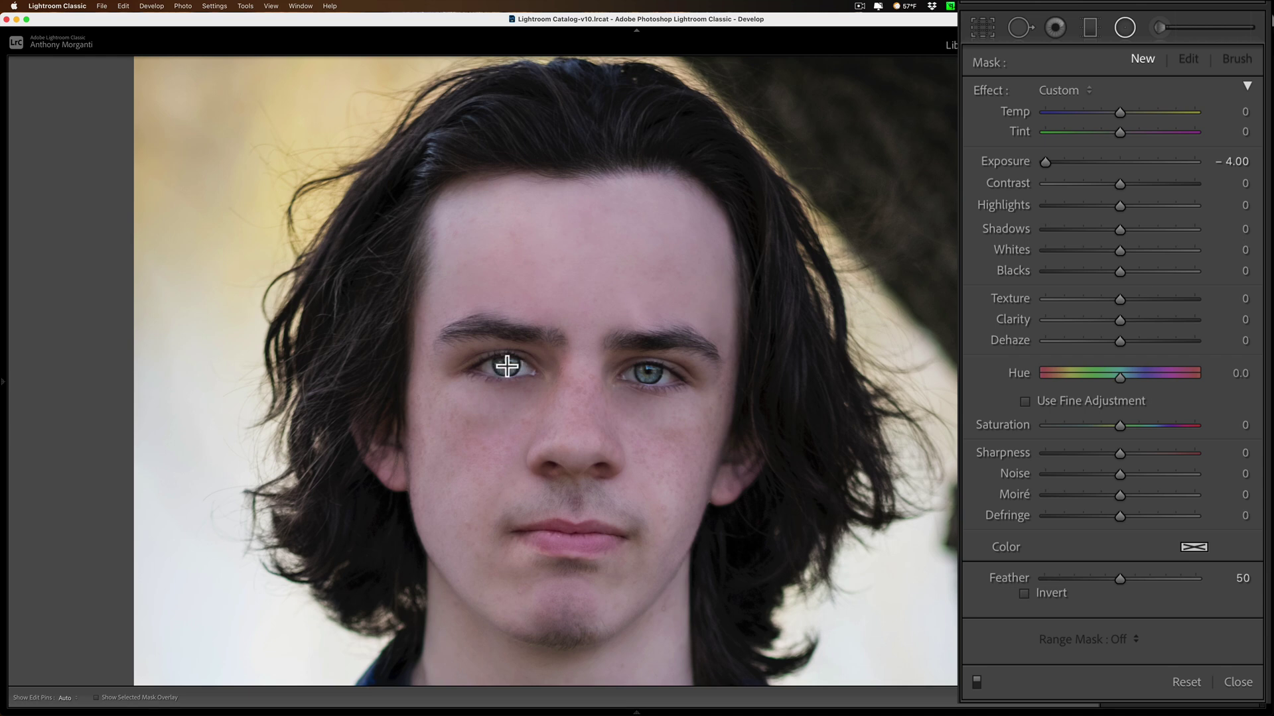
# Draw a small radial ellipse over the left eye and turn on Invert.
pyautogui.moveTo(506, 364); pyautogui.dragTo(520, 375)
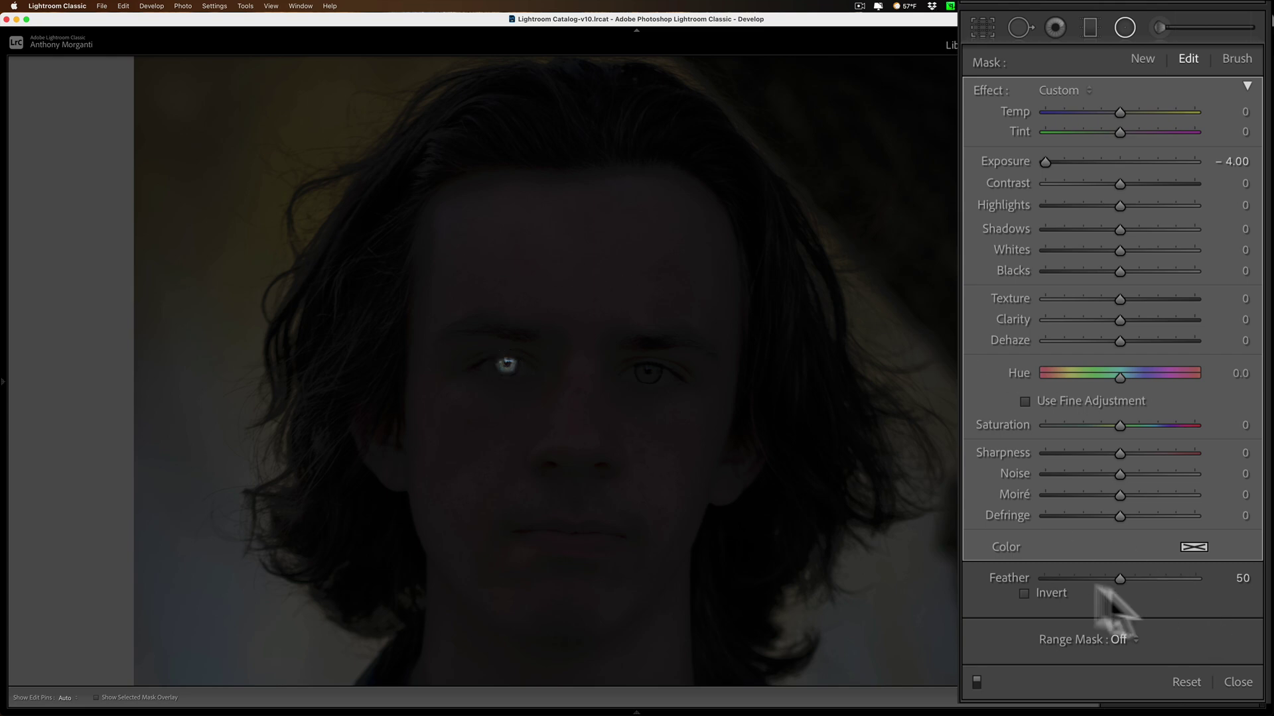
pyautogui.click(1025, 593)
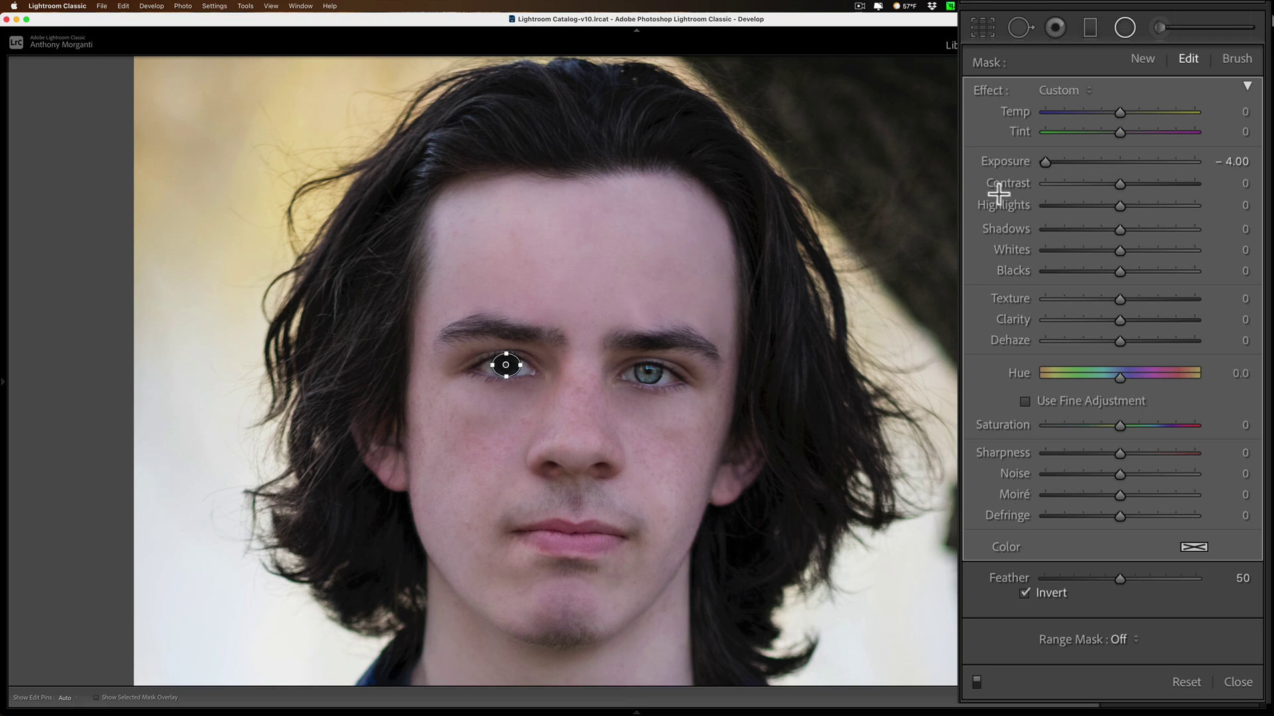
# Reset the eye filter's Exposure, then set Exposure 0.24, Contrast 8, Texture 13, Clarity 7.
pyautogui.doubleClick(1013, 162)
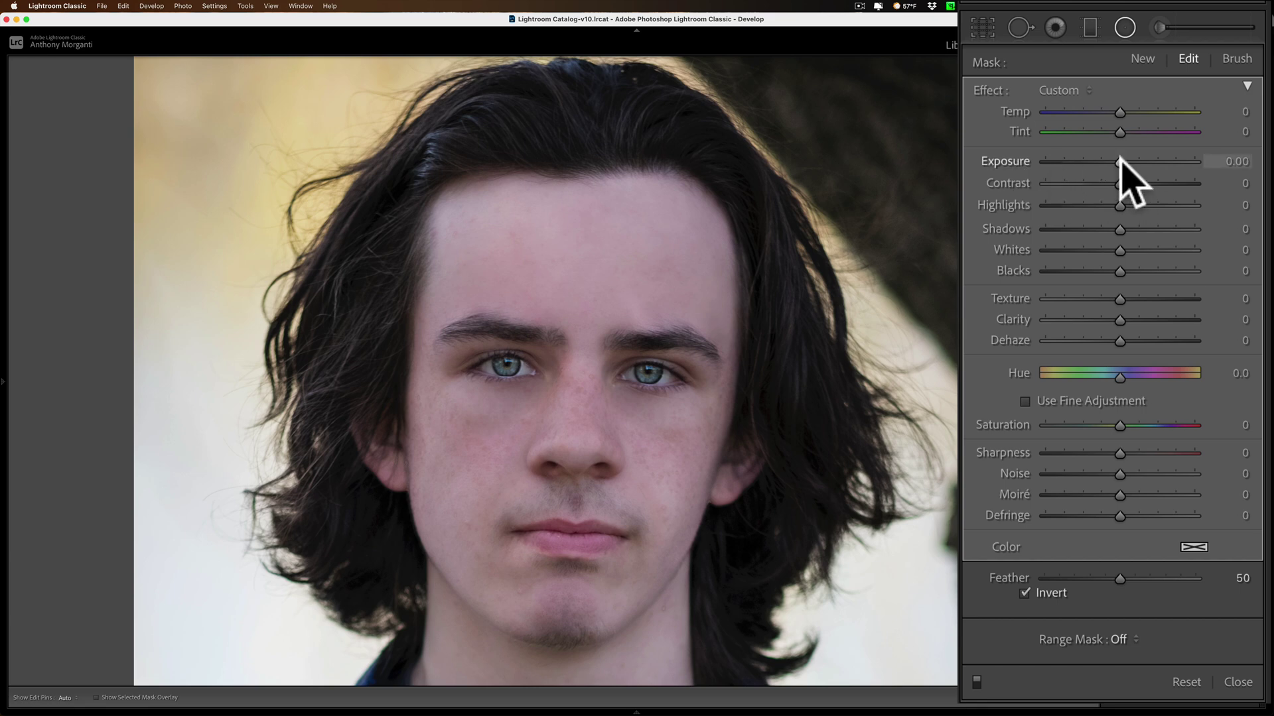
pyautogui.moveTo(1120, 161)
pyautogui.mouseDown()
pyautogui.moveTo(1132, 161)
pyautogui.moveTo(1136, 191)
pyautogui.moveTo(1125, 162)
pyautogui.mouseUp()
pyautogui.click(1125, 161)
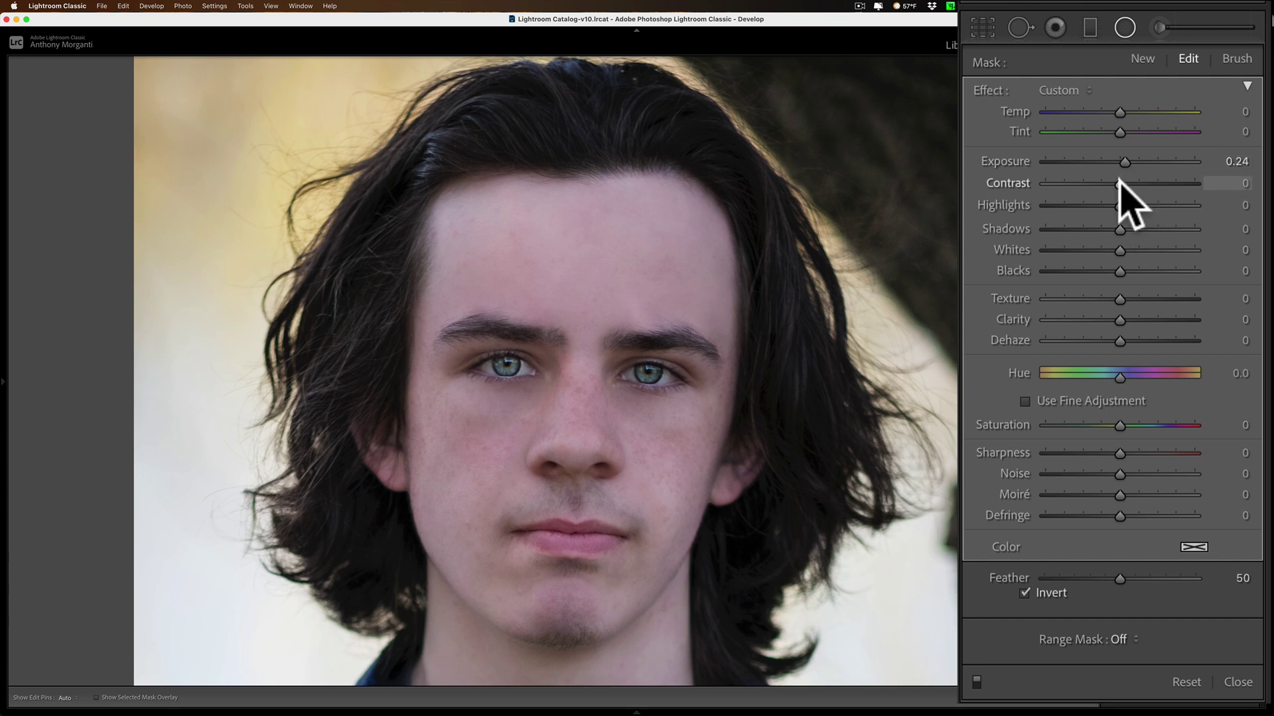
pyautogui.click(1124, 183)
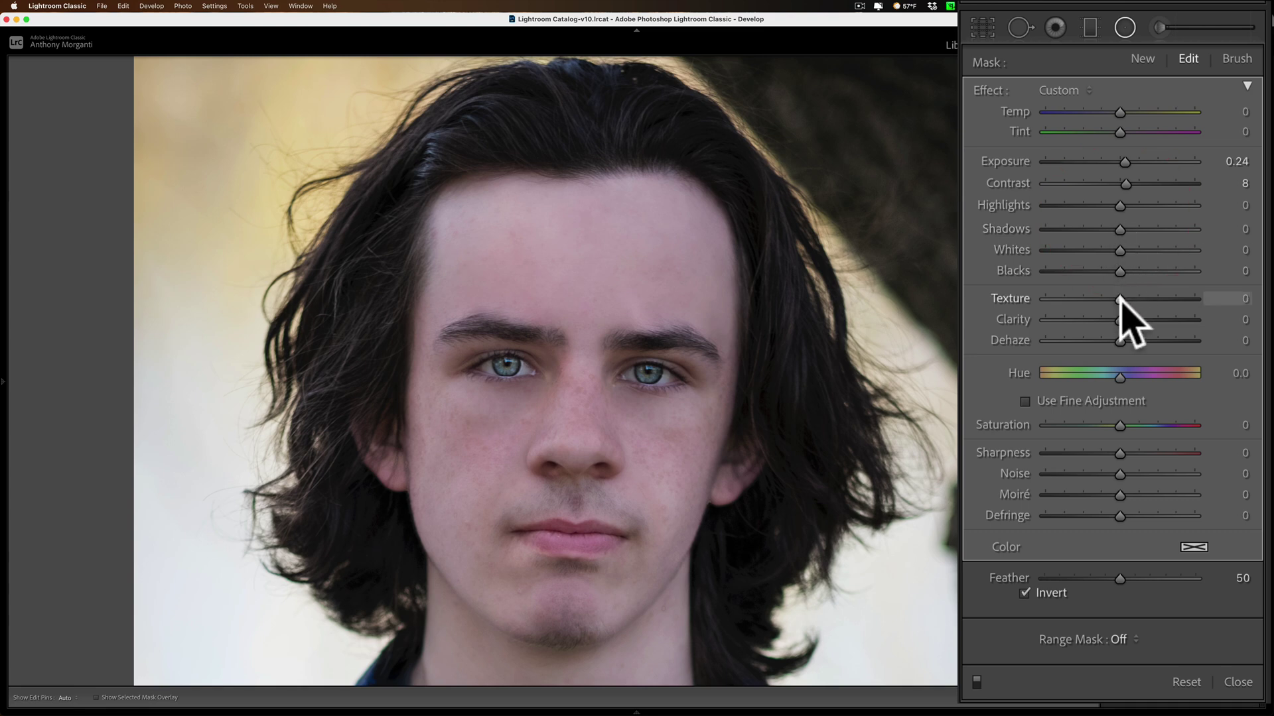
pyautogui.moveTo(1124, 297)
pyautogui.mouseDown()
pyautogui.moveTo(1231, 297)
pyautogui.moveTo(1120, 292)
pyautogui.moveTo(1125, 319)
pyautogui.mouseUp()
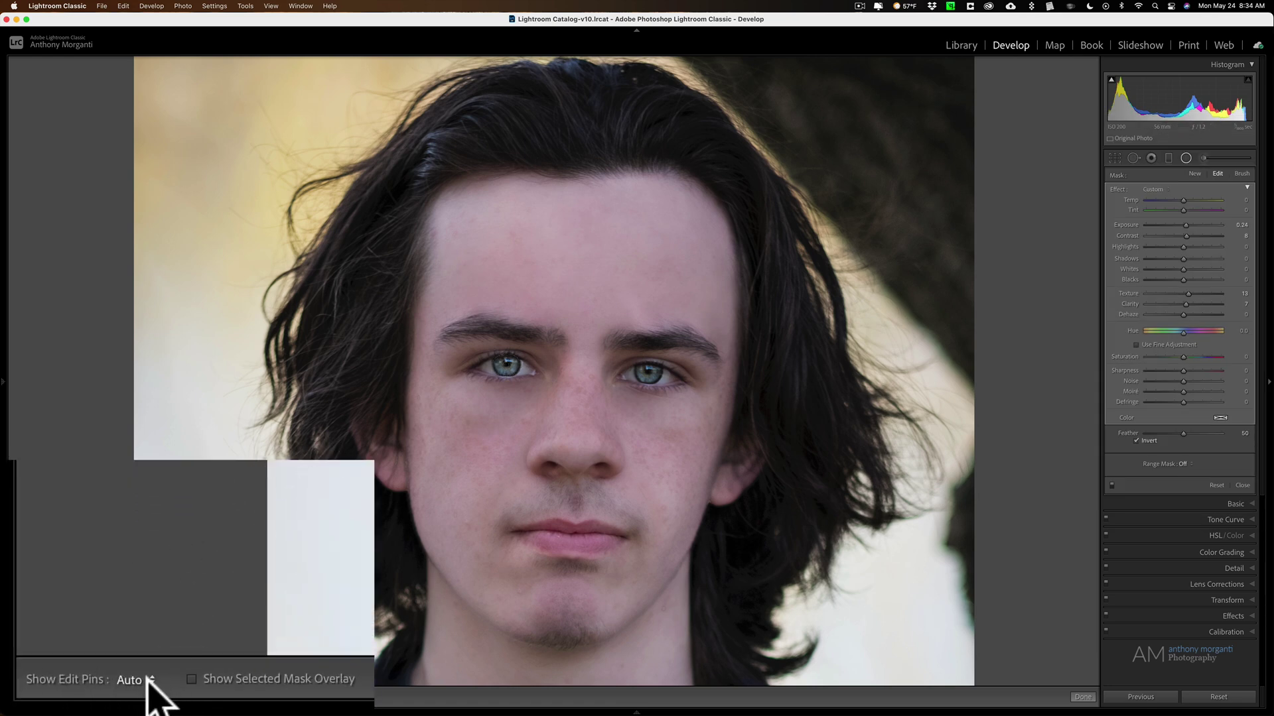
# Keep edit pins on Auto, select the left-eye pin, and set its Sharpness to 7.
pyautogui.click(151, 680)
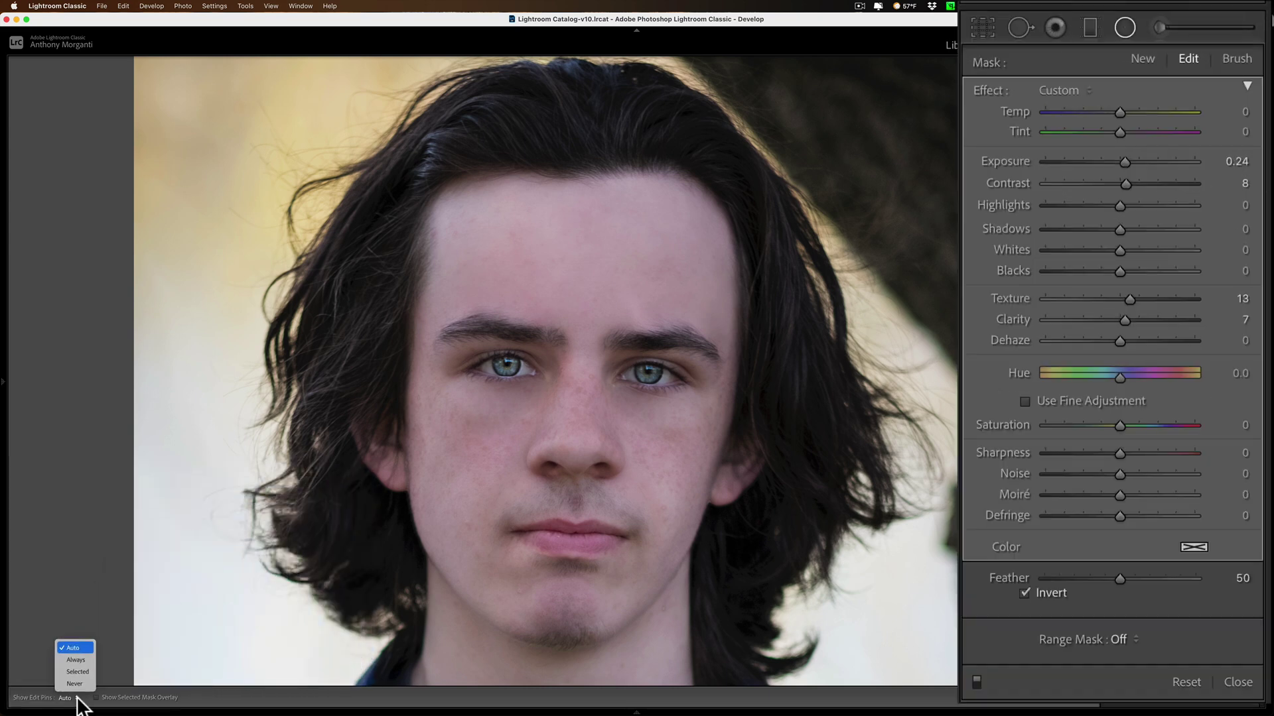
pyautogui.click(507, 365)
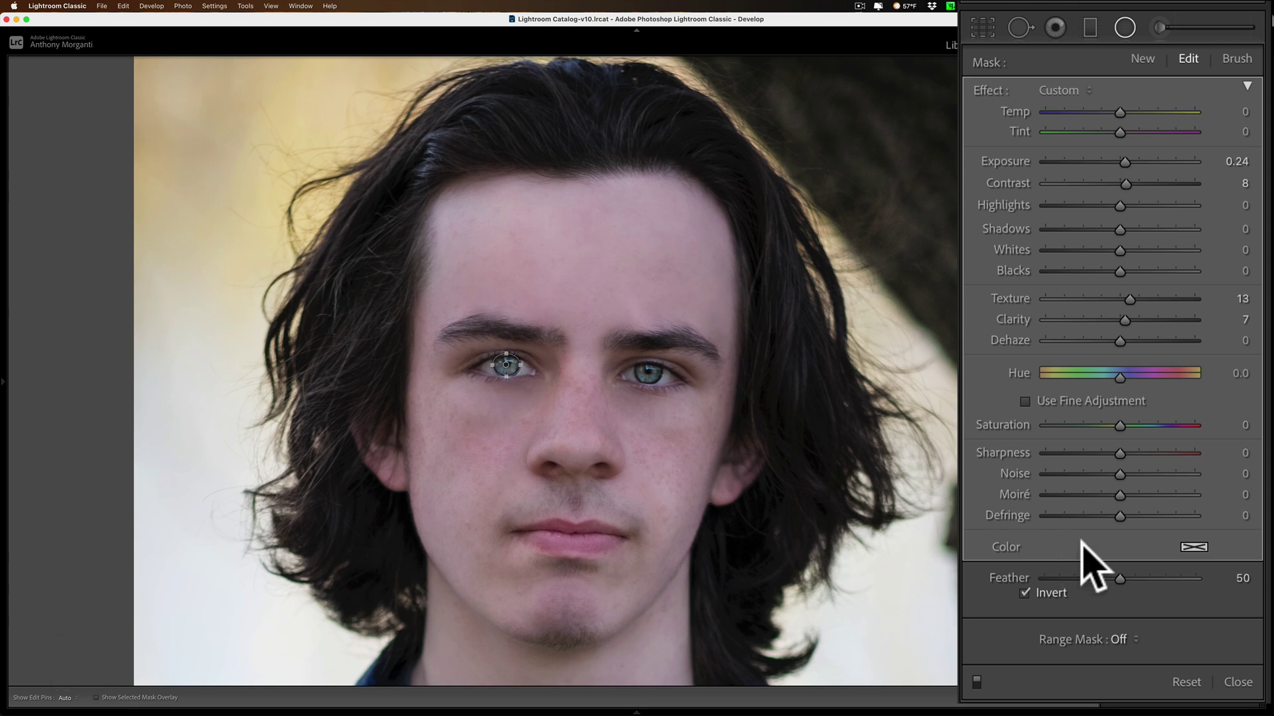
pyautogui.click(504, 369)
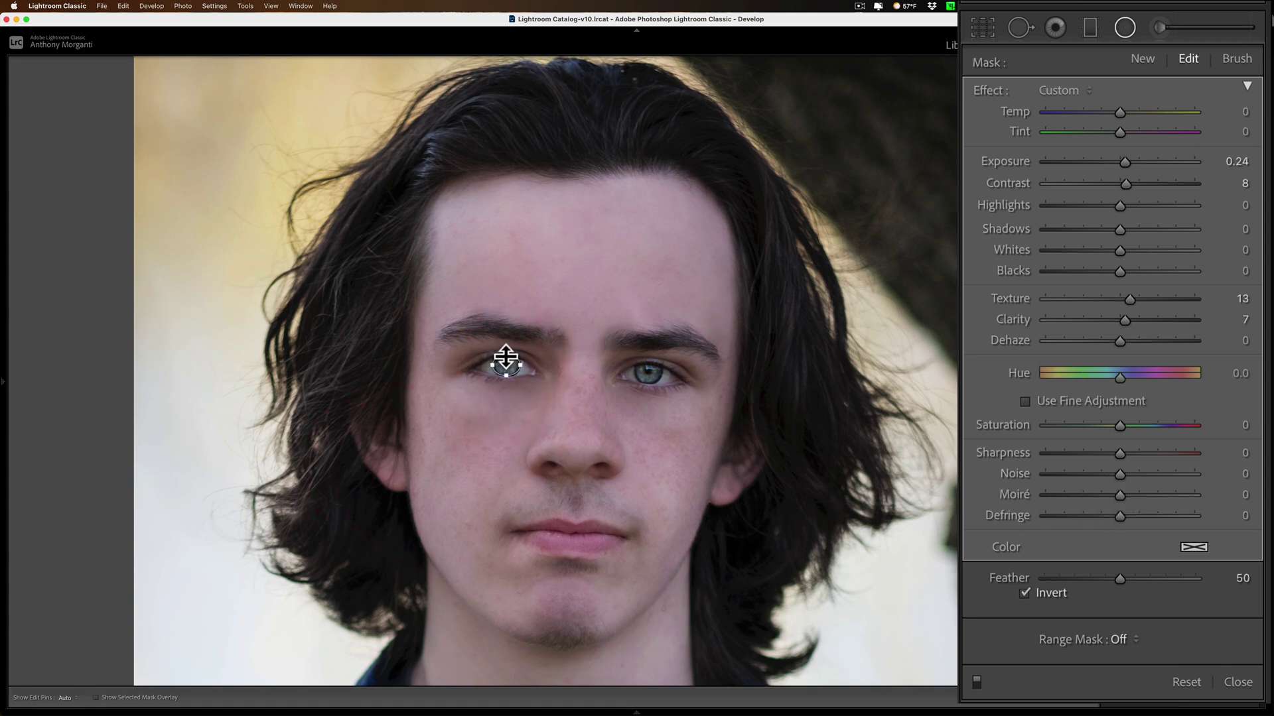
pyautogui.click(499, 361)
pyautogui.click(493, 364)
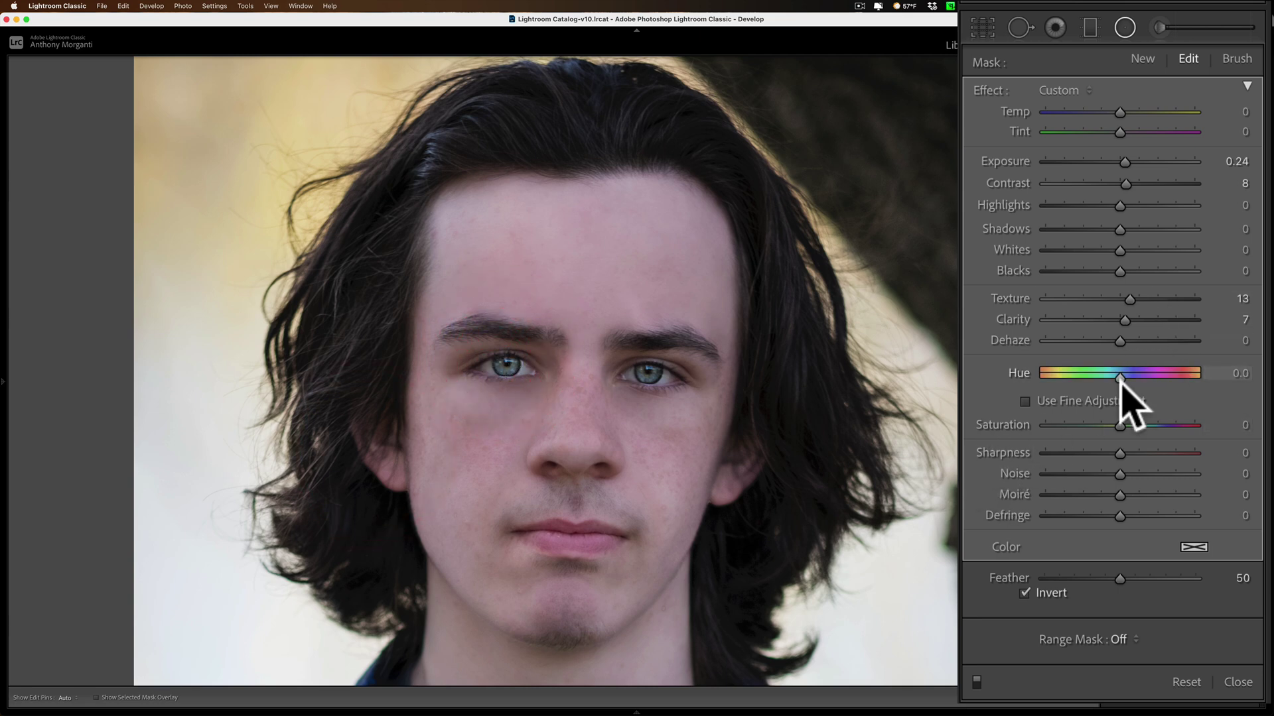
pyautogui.moveTo(1119, 453)
pyautogui.mouseDown()
pyautogui.moveTo(1156, 453)
pyautogui.moveTo(1124, 454)
pyautogui.mouseUp()
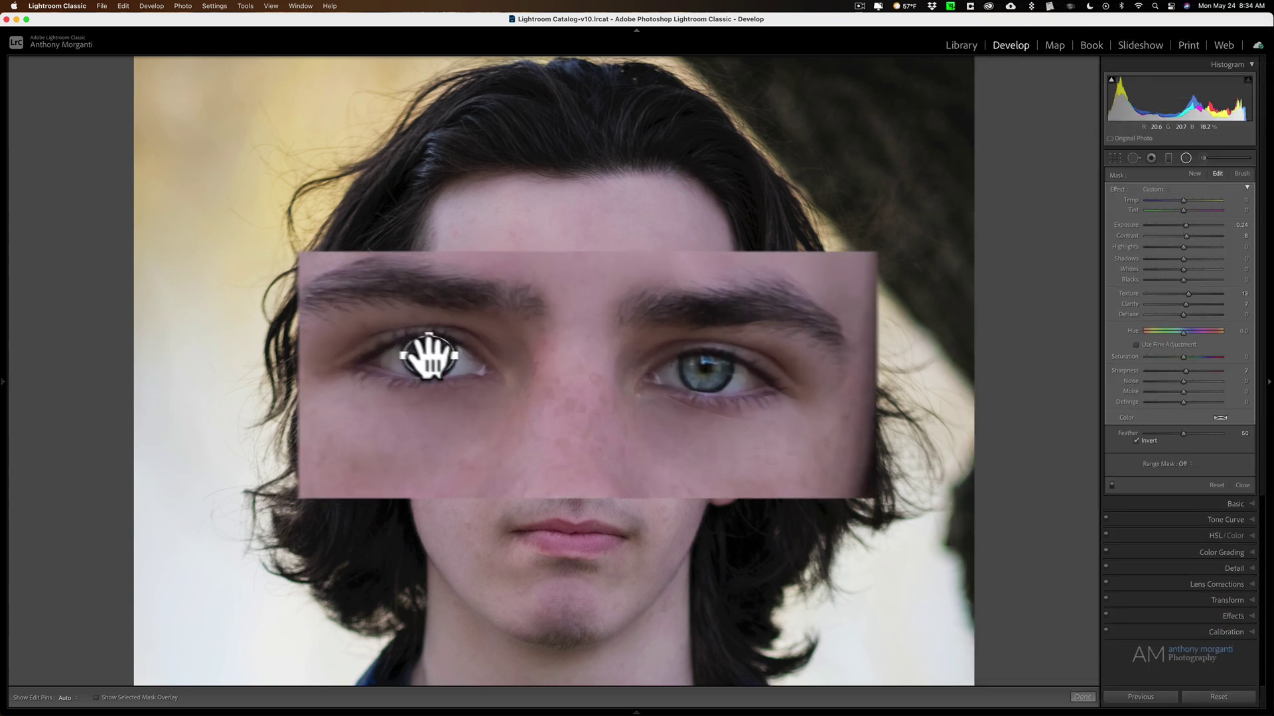
# Duplicate the left-eye radial filter and move the copy onto the right eye.
pyautogui.rightClick(425, 356)
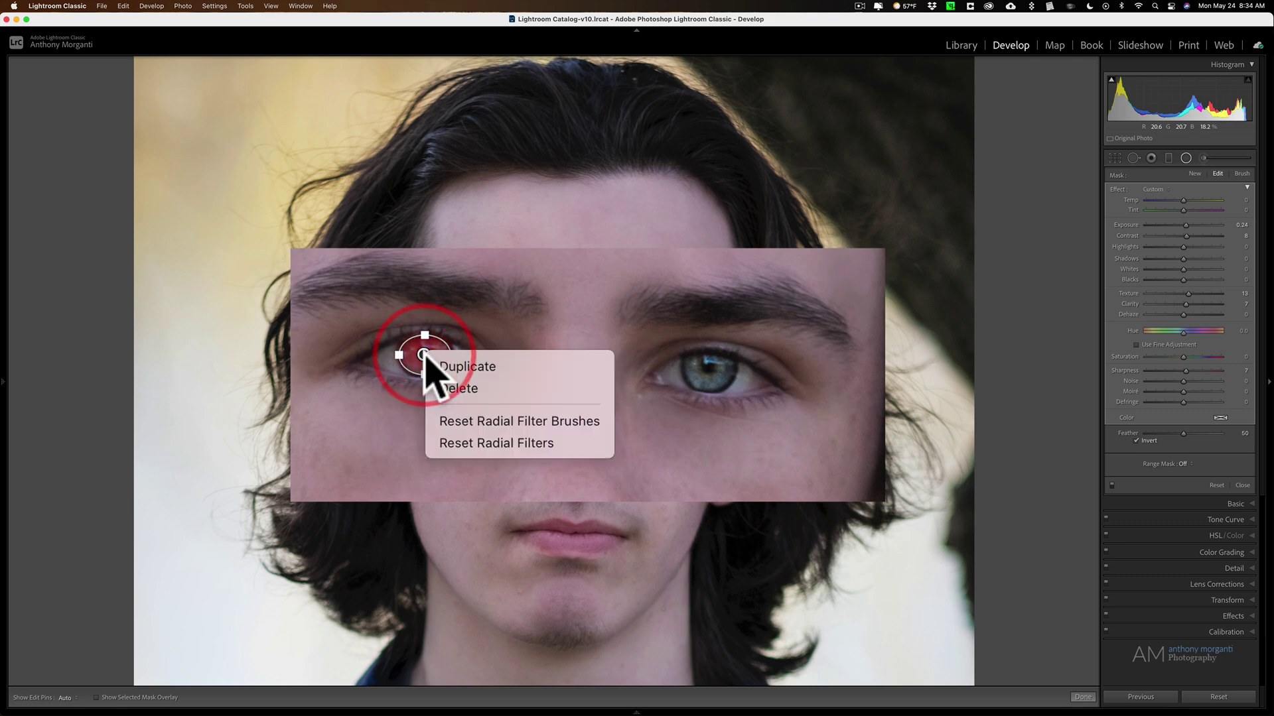
pyautogui.click(468, 367)
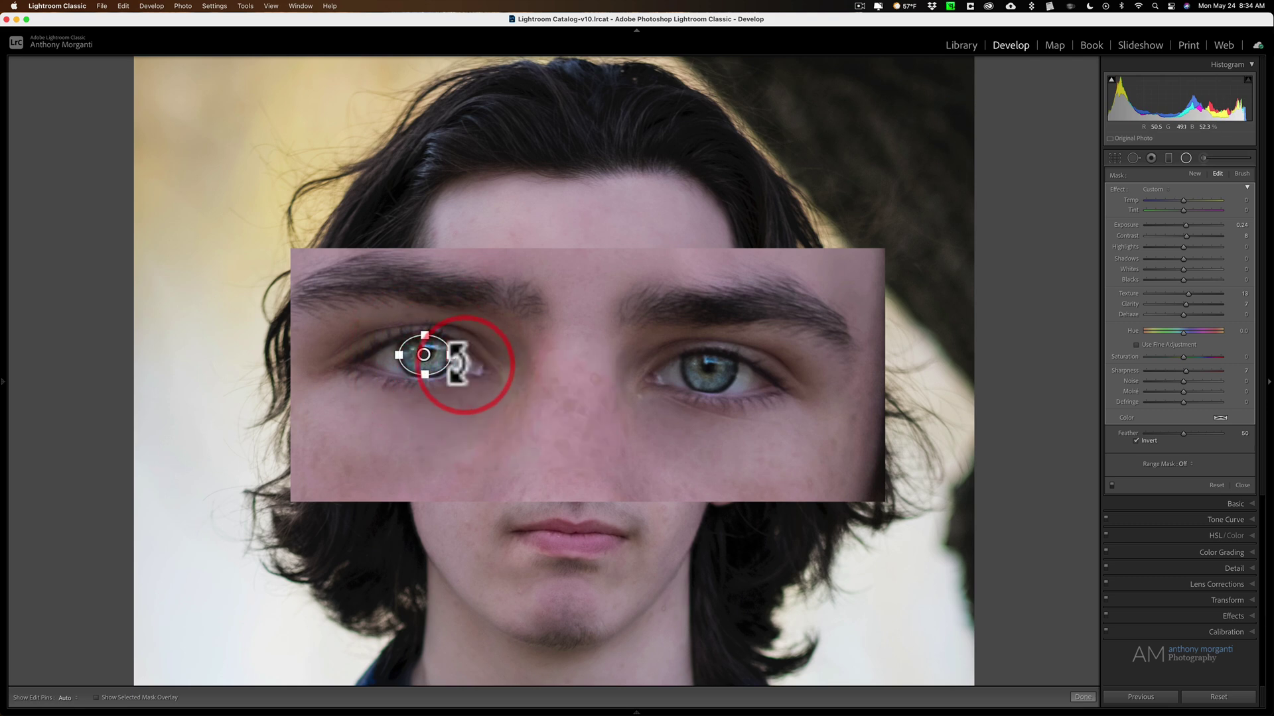
pyautogui.moveTo(507, 364); pyautogui.dragTo(648, 374)
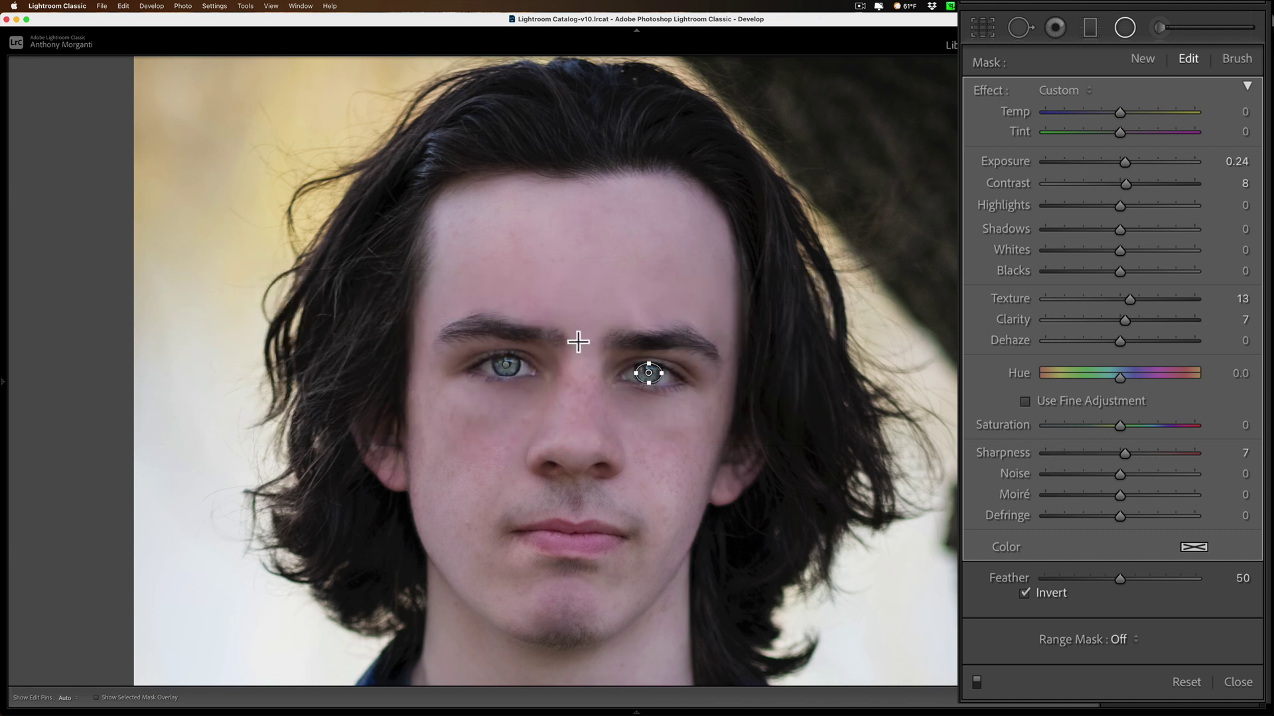
# Zoom back out so the whole portrait fits in view.
pyautogui.press('space')
pyautogui.click(583, 340)
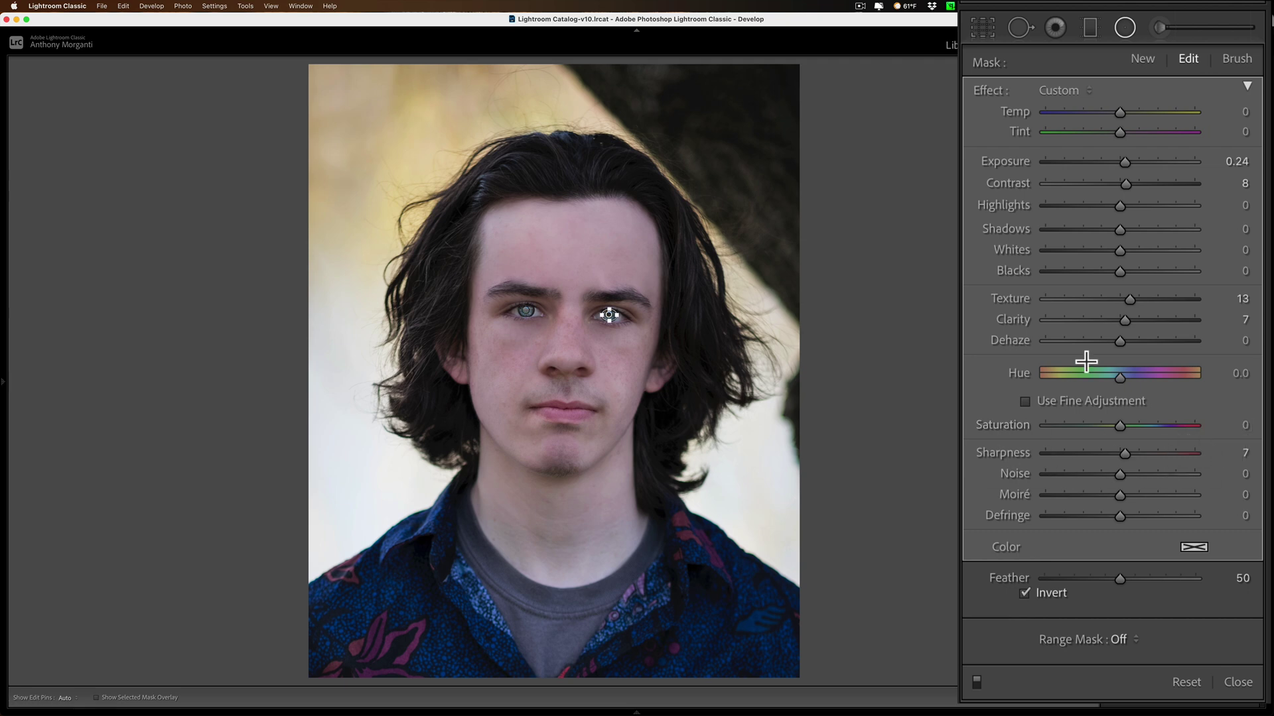
# Create a new radial filter with reset sliders, Exposure -4.00 and Invert enabled.
pyautogui.click(1136, 57)
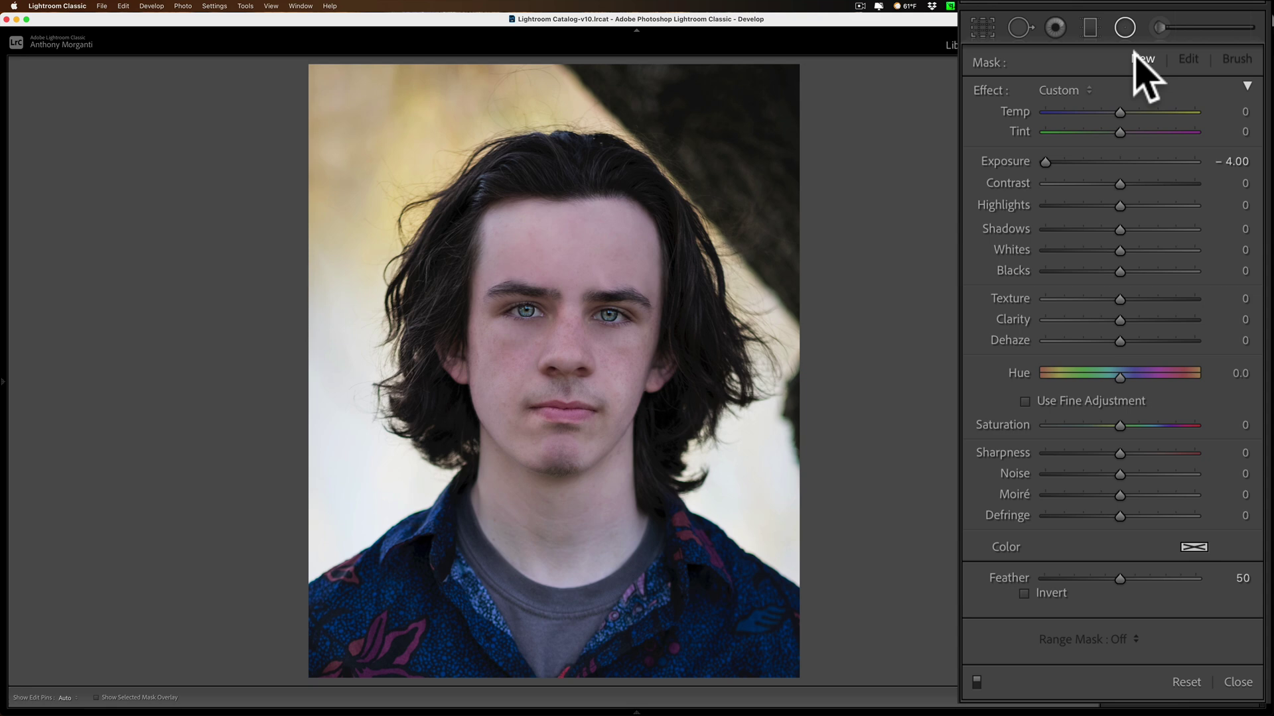
pyautogui.press('alt')
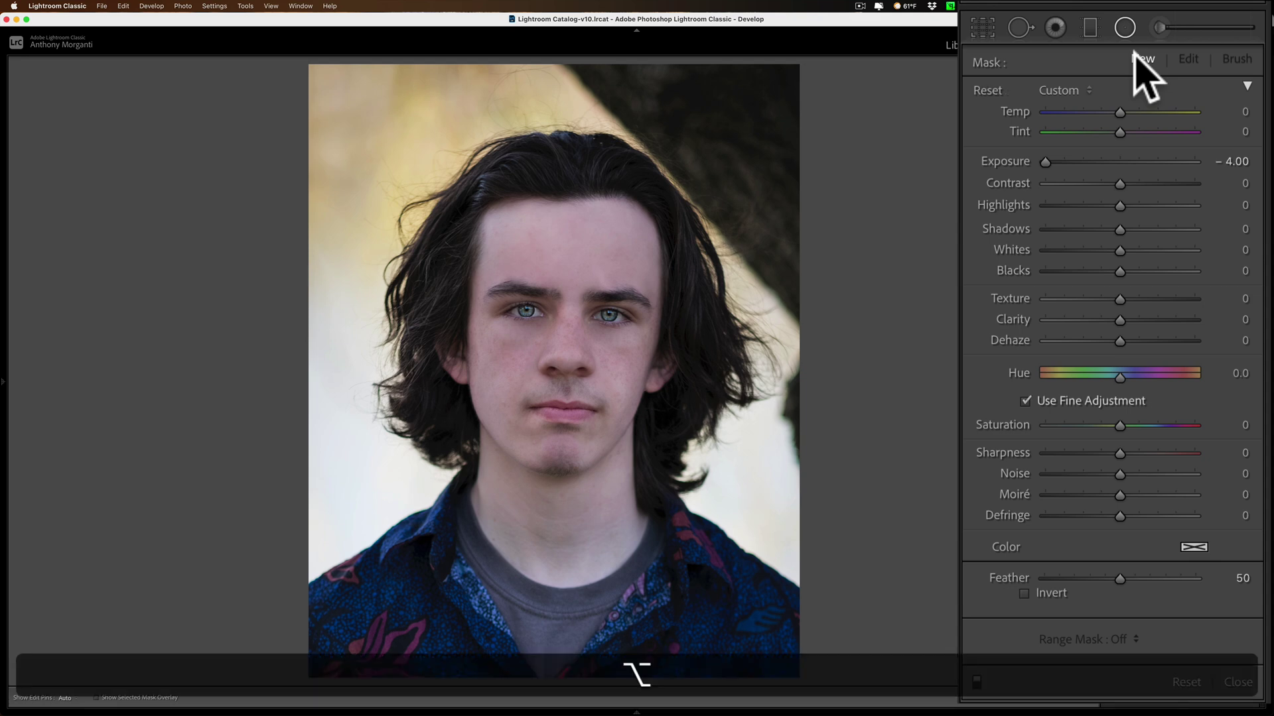
pyautogui.keyDown('alt'); pyautogui.click(986, 91); pyautogui.keyUp('alt')
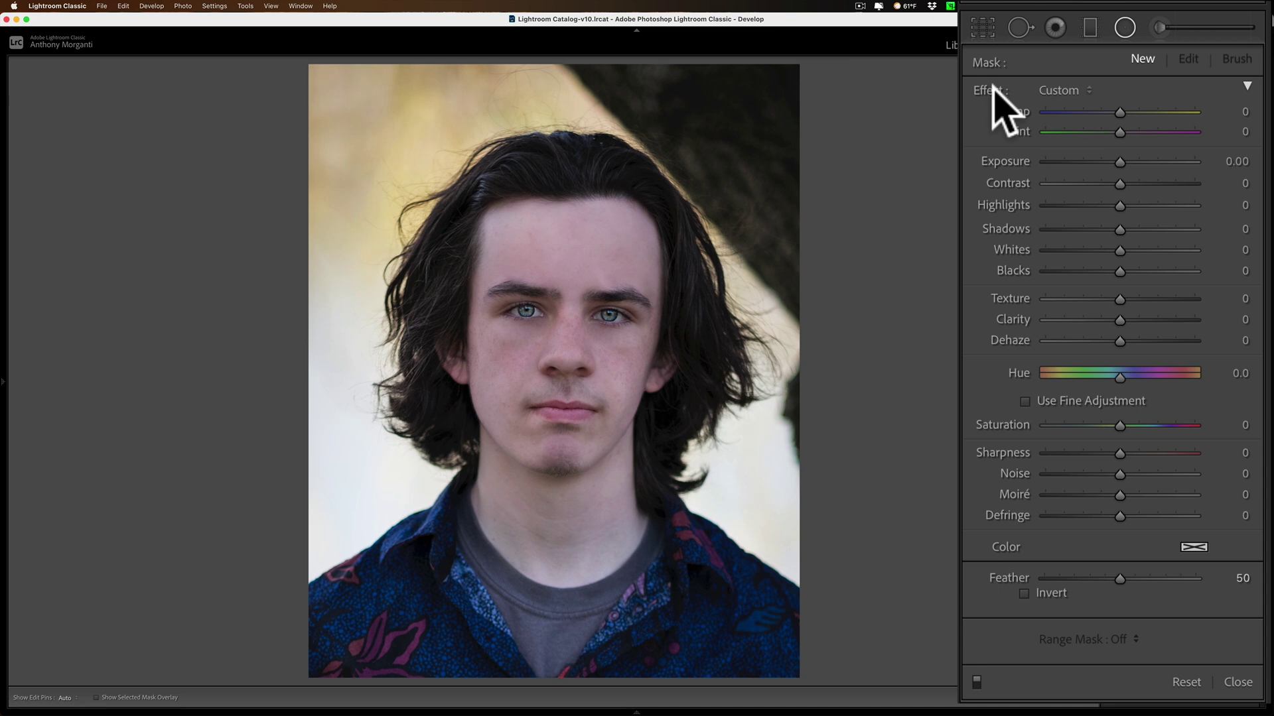
pyautogui.moveTo(1128, 161); pyautogui.dragTo(1172, 162)
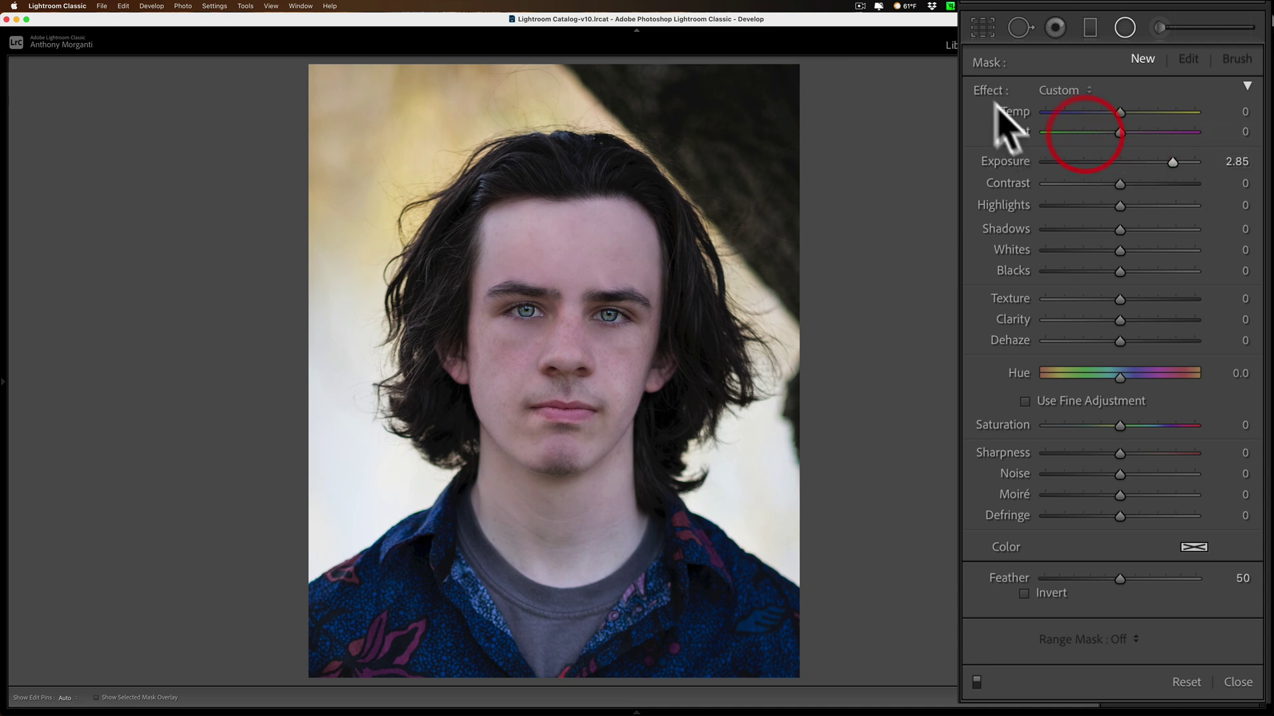
pyautogui.keyDown('alt'); pyautogui.click(992, 93); pyautogui.keyUp('alt')
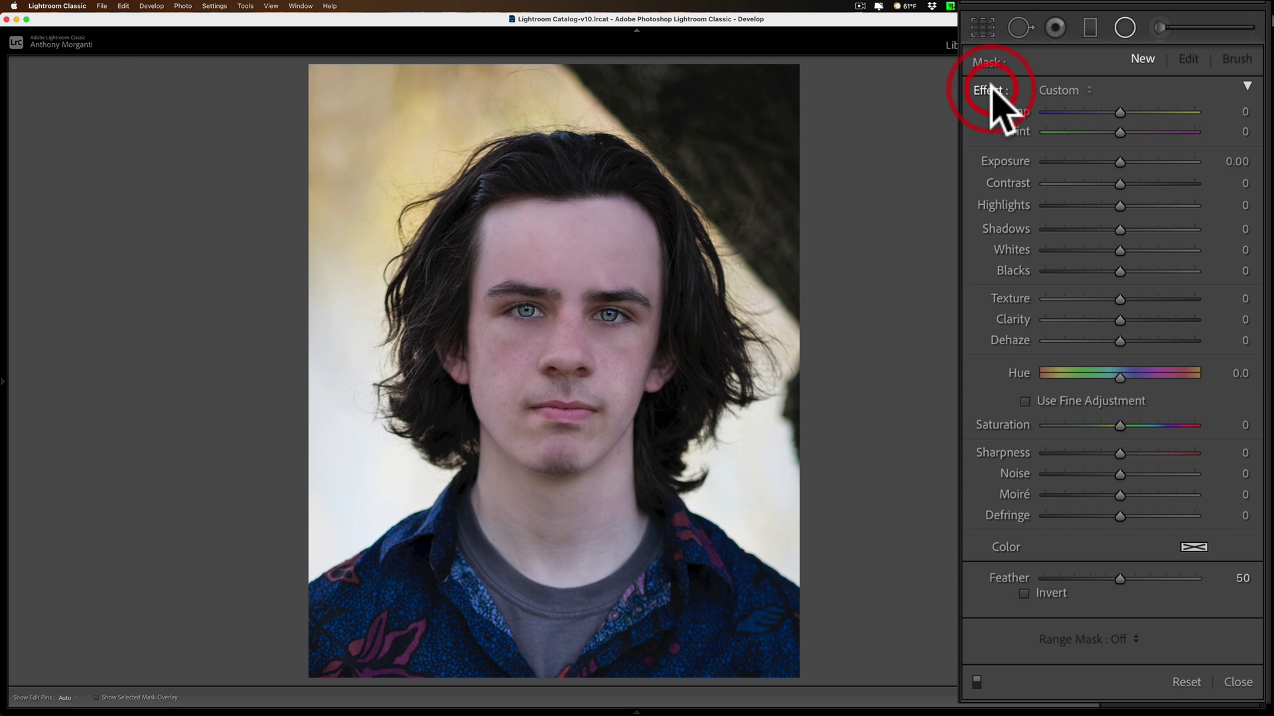
pyautogui.moveTo(1120, 160); pyautogui.dragTo(1001, 158)
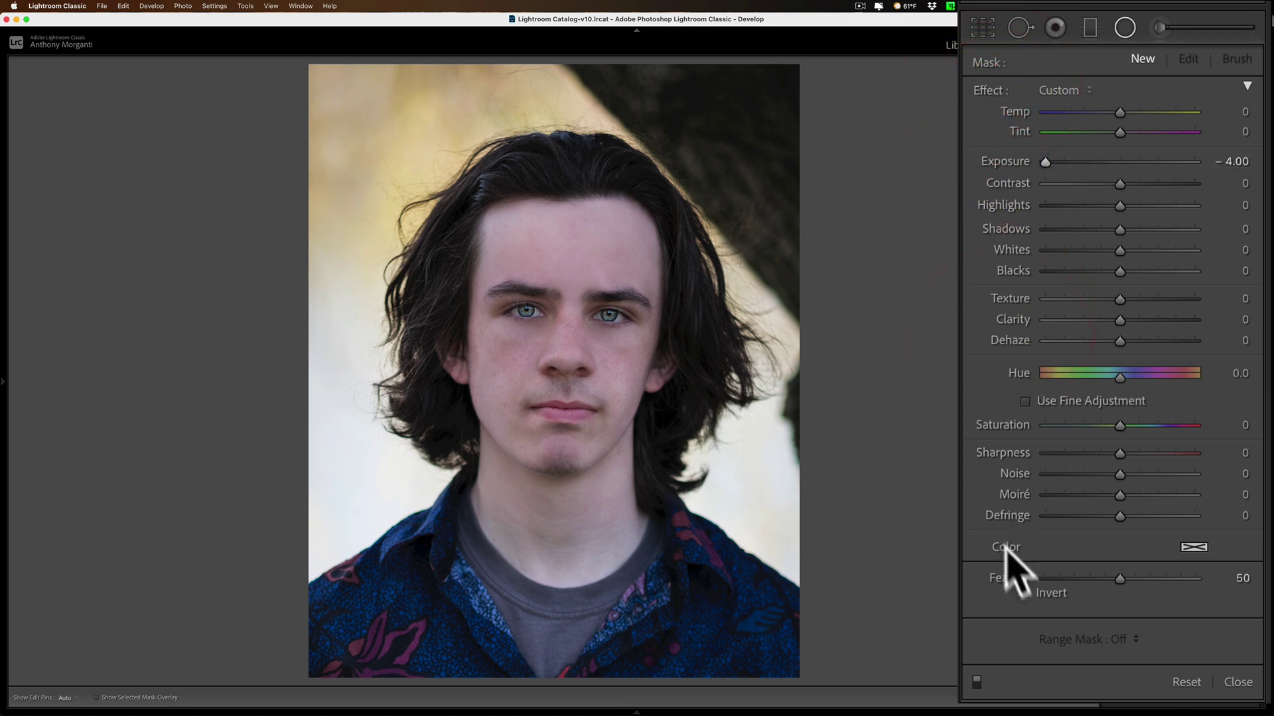
pyautogui.click(1025, 593)
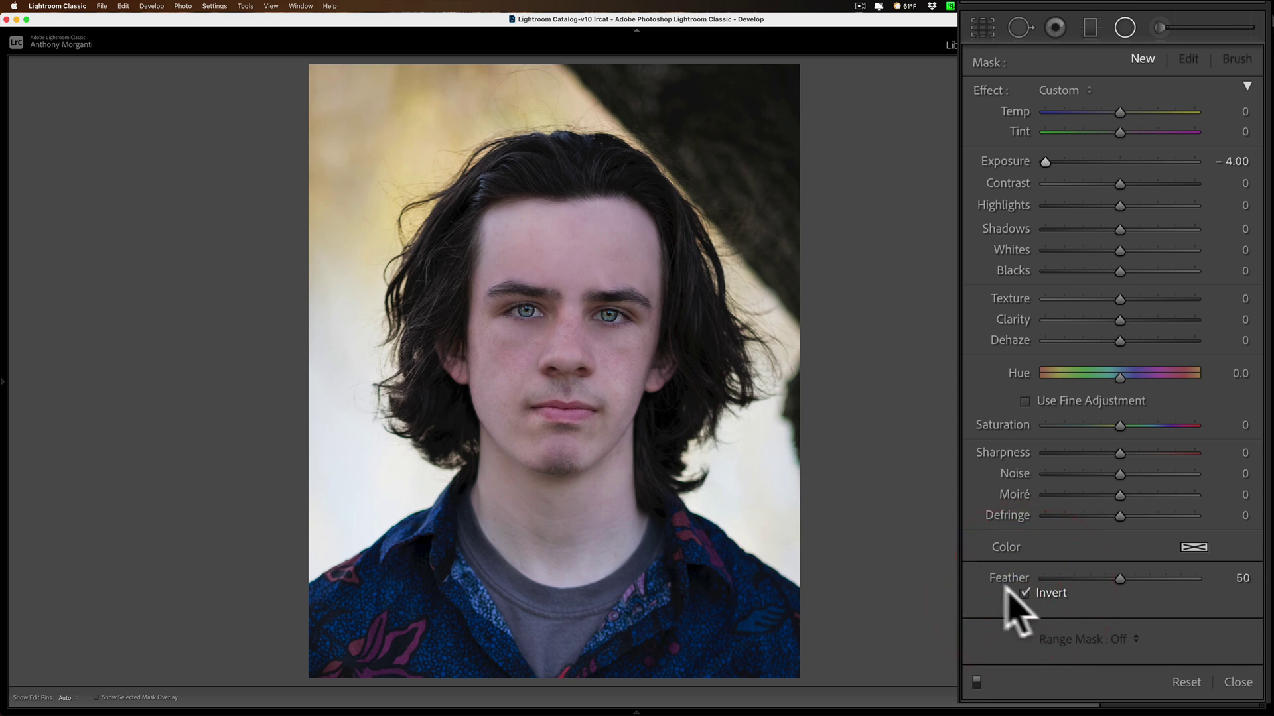
# Draw an oval over the head, adjust its position and size, and set Feather to 35.
pyautogui.moveTo(564, 301); pyautogui.dragTo(683, 489)
pyautogui.moveTo(569, 305); pyautogui.dragTo(560, 317)
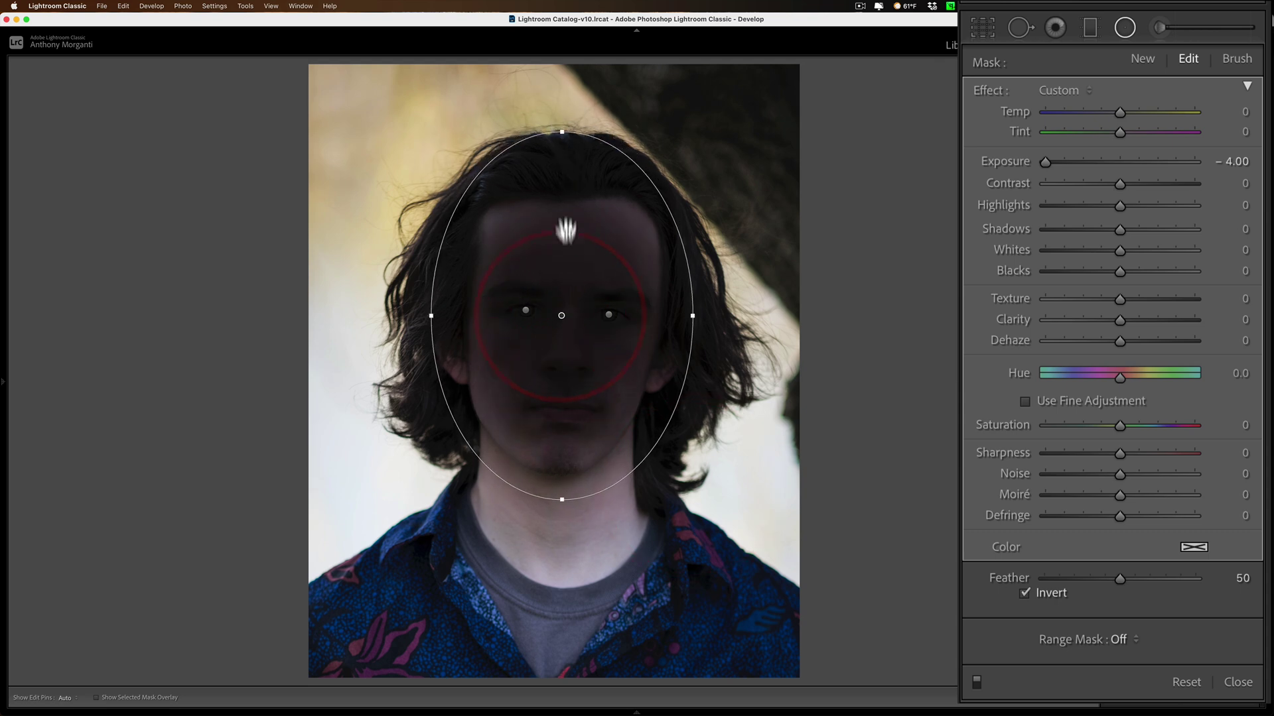
pyautogui.moveTo(563, 132); pyautogui.dragTo(562, 126)
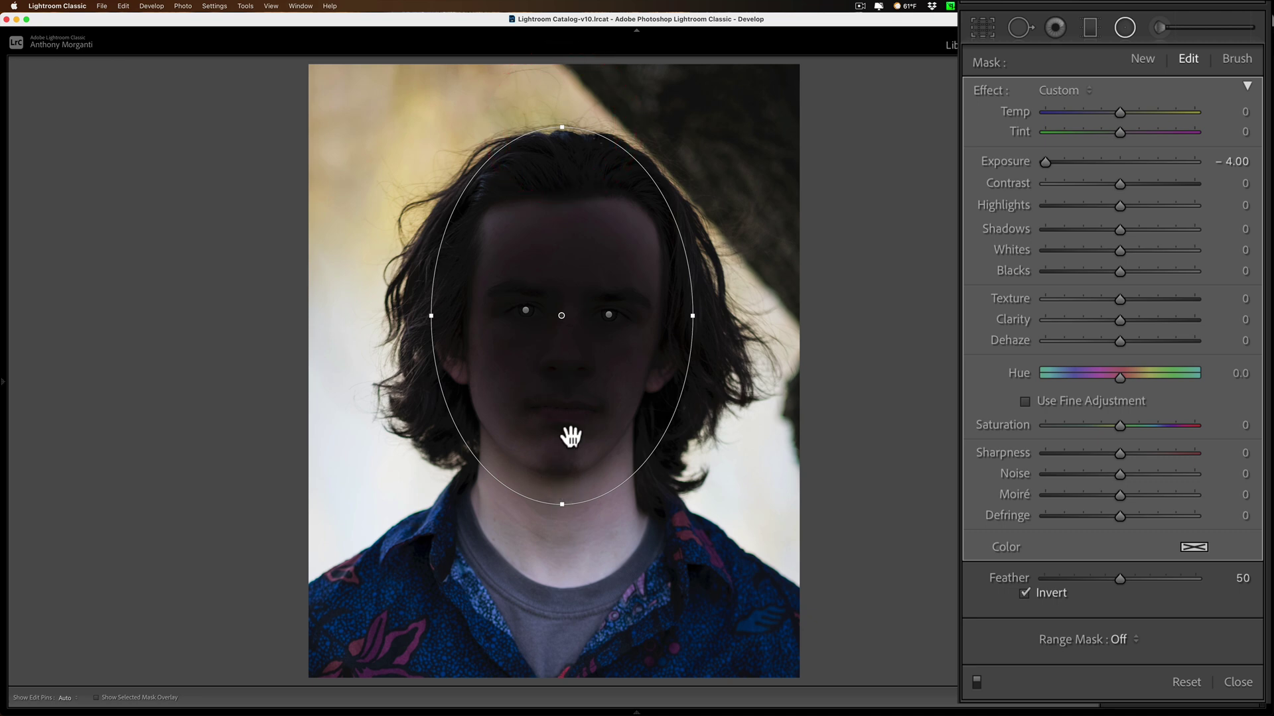
pyautogui.moveTo(429, 312); pyautogui.dragTo(446, 316)
pyautogui.moveTo(1128, 579); pyautogui.dragTo(1092, 577)
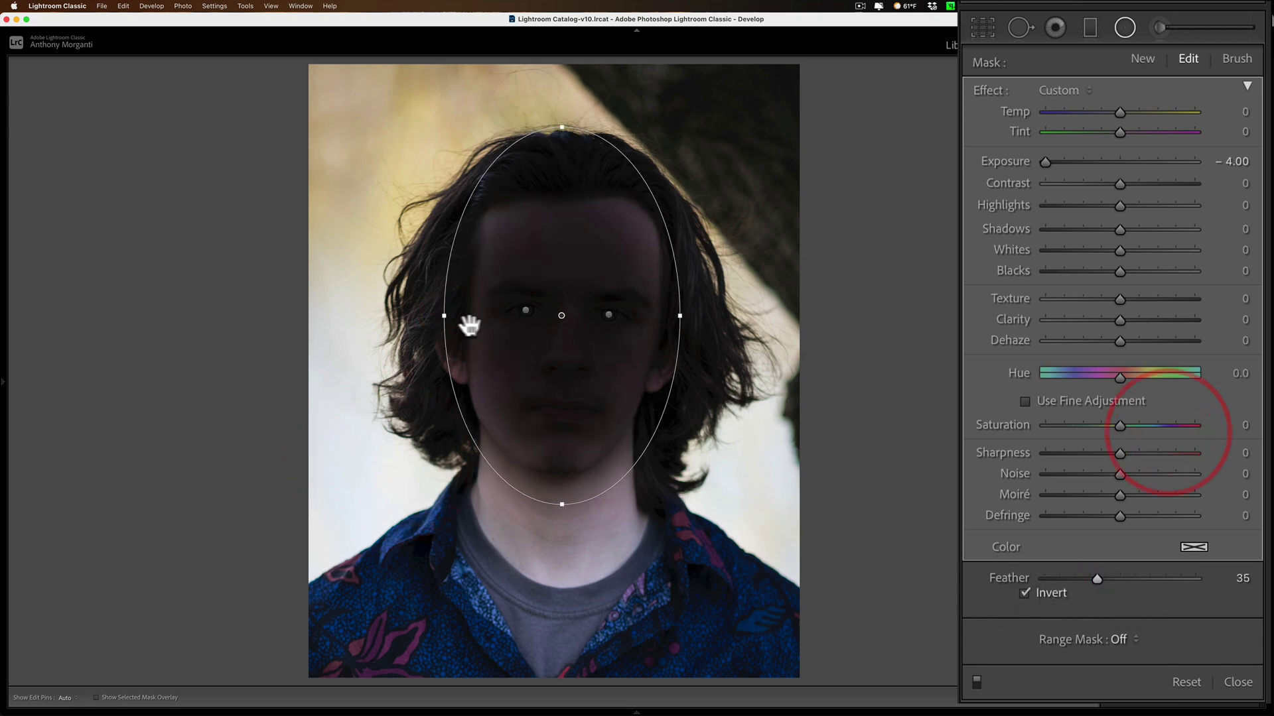
# Refine the oval's left side, top and bottom so it fits snugly around the face.
pyautogui.moveTo(449, 317); pyautogui.dragTo(450, 316)
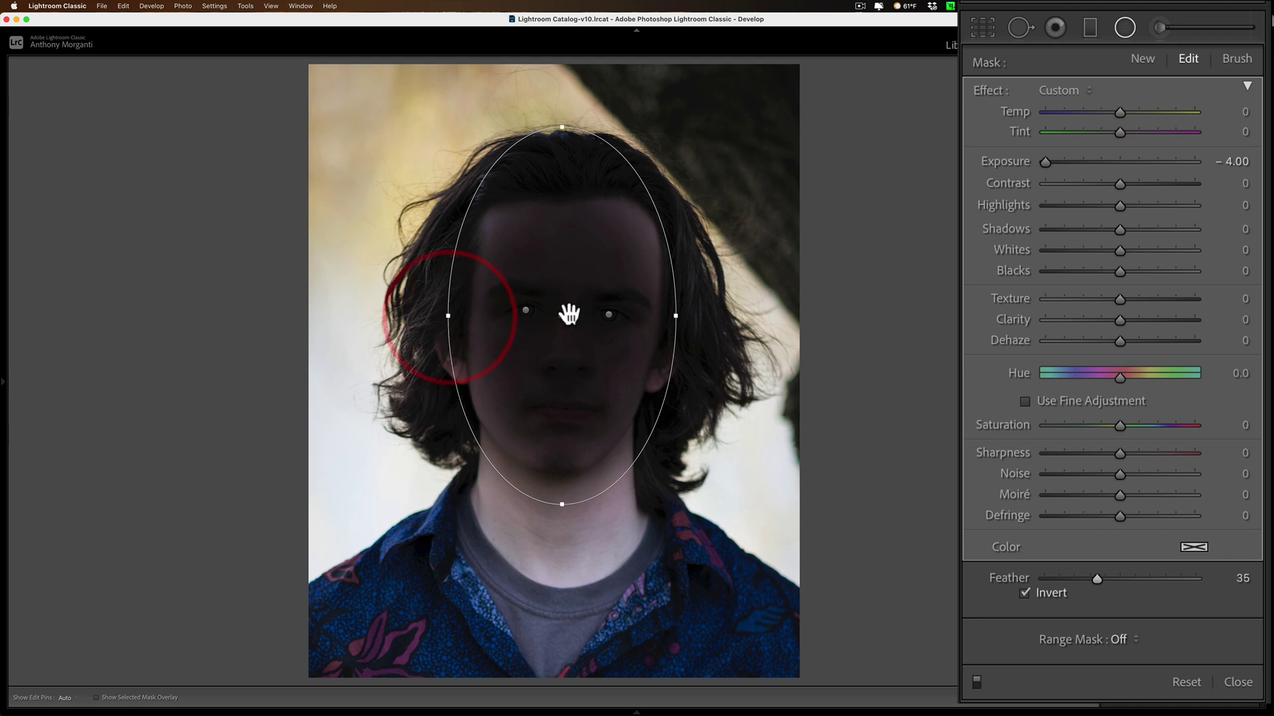
pyautogui.moveTo(562, 316); pyautogui.dragTo(565, 311)
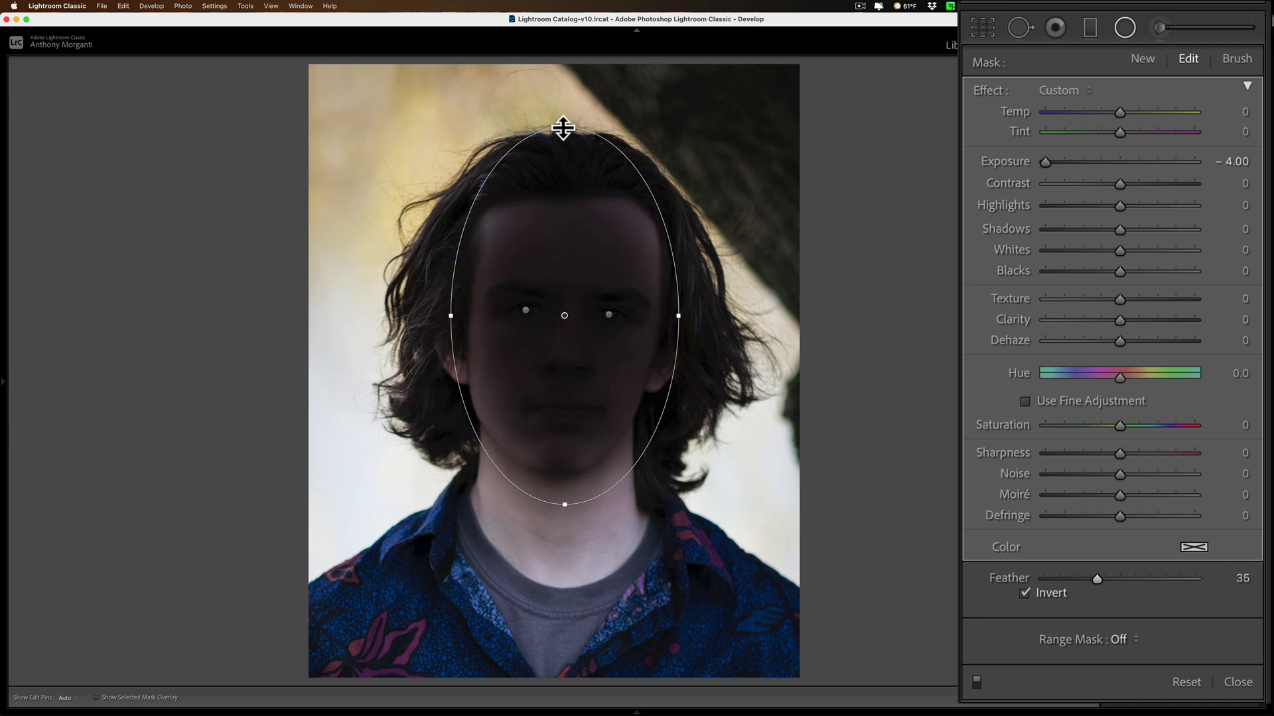
pyautogui.moveTo(563, 127)
pyautogui.mouseDown()
pyautogui.moveTo(564, 170)
pyautogui.moveTo(564, 142)
pyautogui.mouseUp()
pyautogui.press('alt')
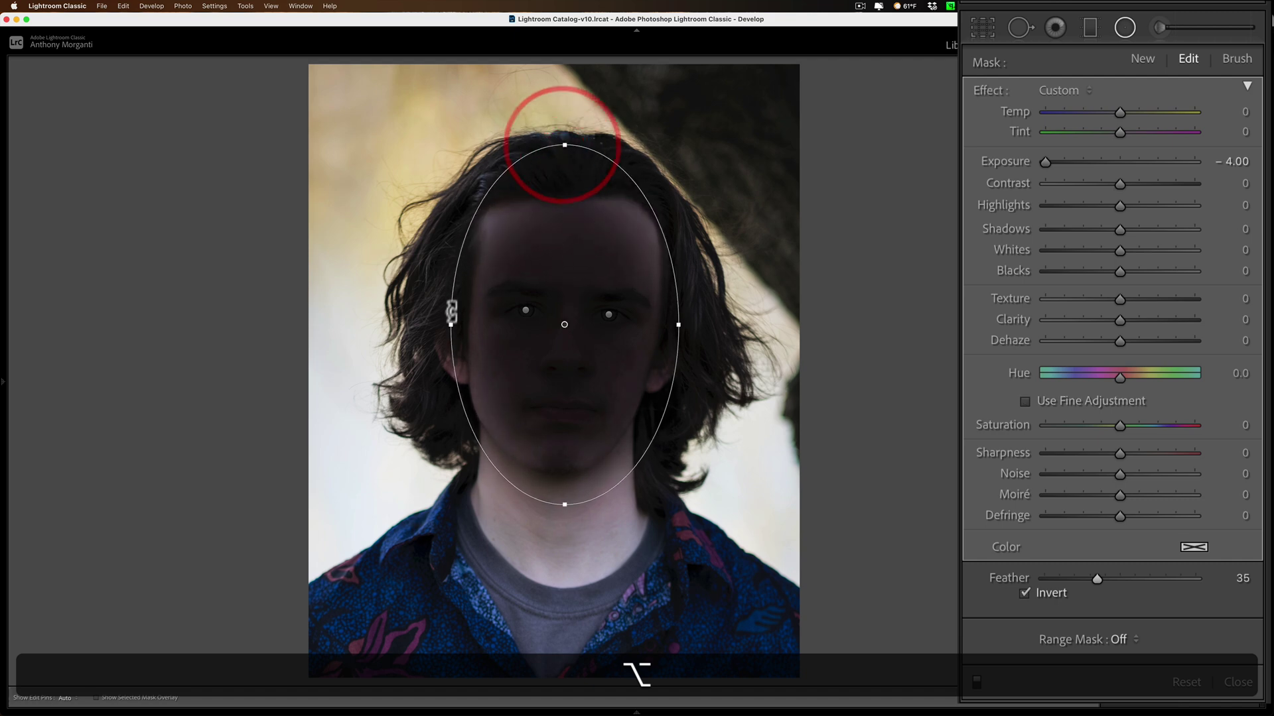
pyautogui.moveTo(449, 321)
pyautogui.mouseDown()
pyautogui.moveTo(467, 324)
pyautogui.moveTo(454, 326)
pyautogui.mouseUp()
pyautogui.press('alt')
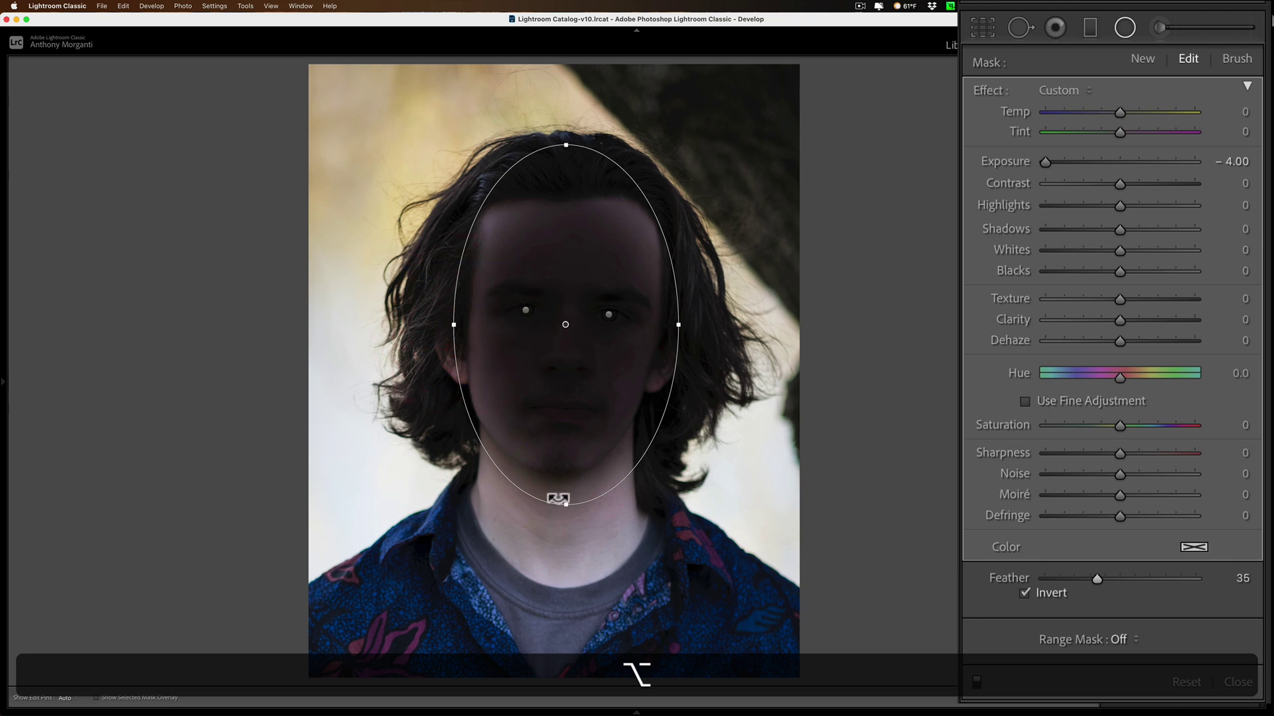
pyautogui.moveTo(565, 504); pyautogui.dragTo(566, 499)
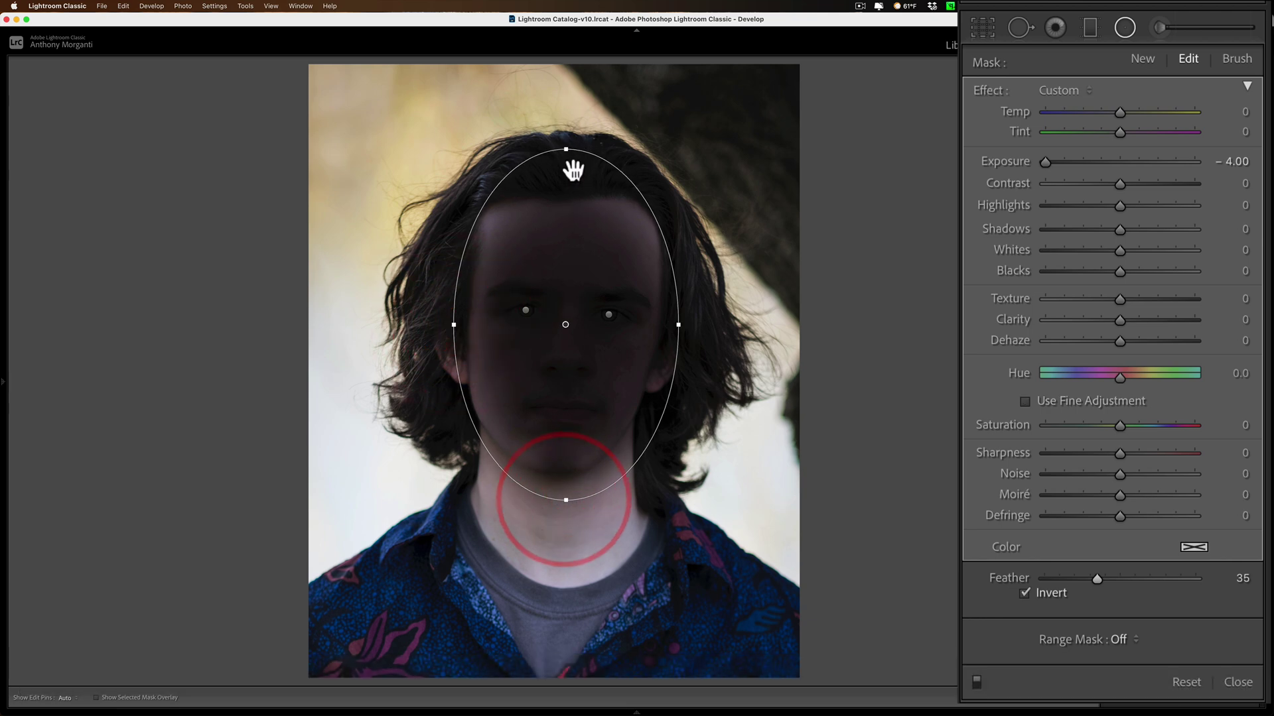
# Reset the face oval's Exposure, raise it to 0.75, and toggle the filter off to compare.
pyautogui.doubleClick(1015, 159)
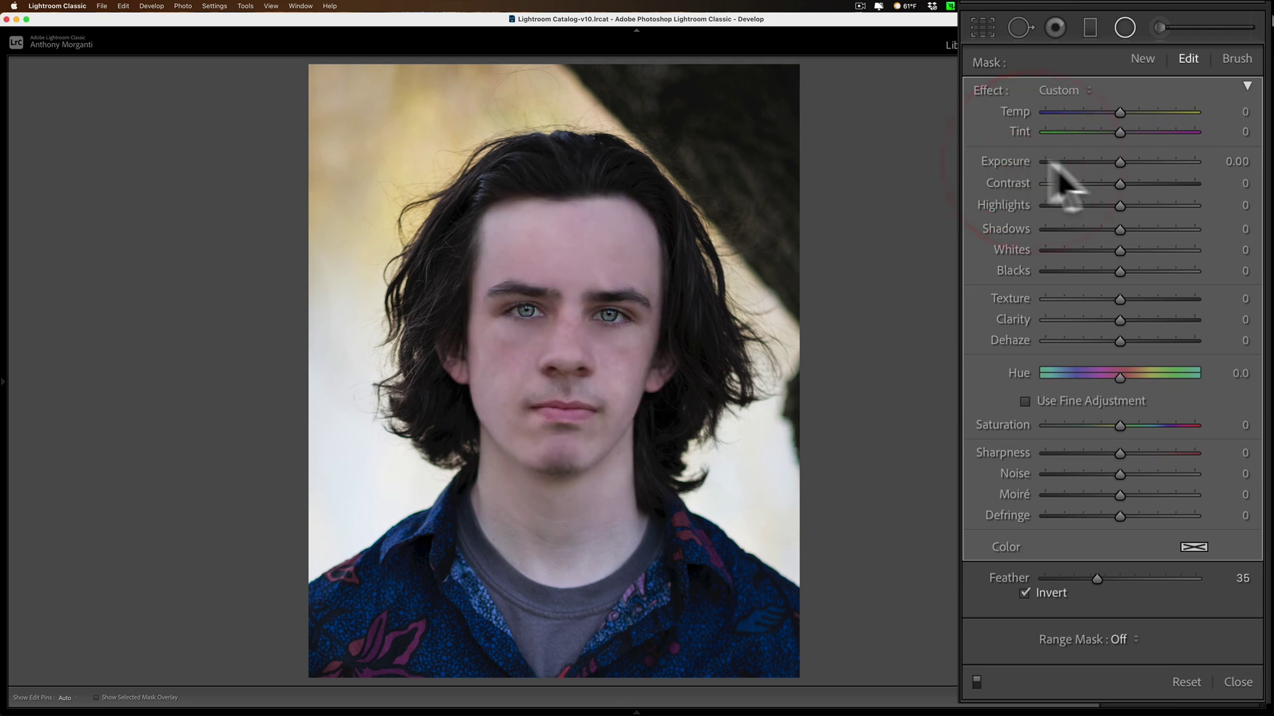
pyautogui.moveTo(1120, 162); pyautogui.dragTo(1134, 162)
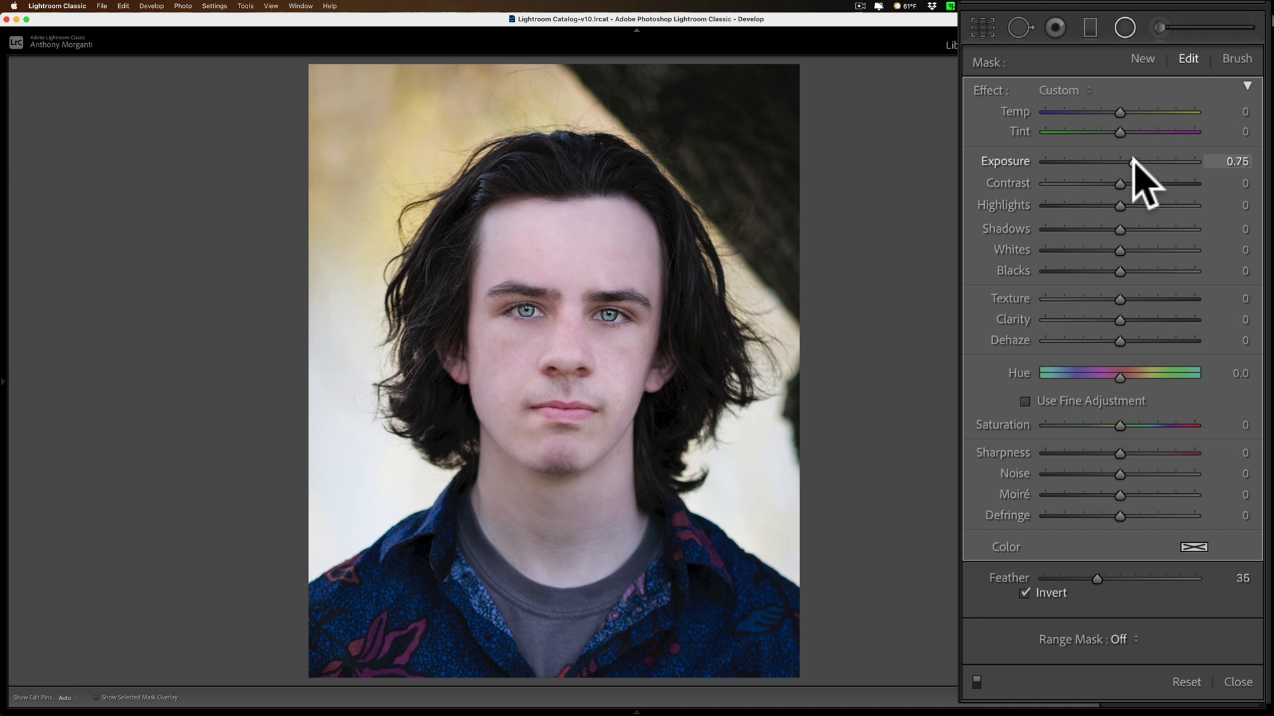
pyautogui.moveTo(1133, 161); pyautogui.dragTo(1135, 162)
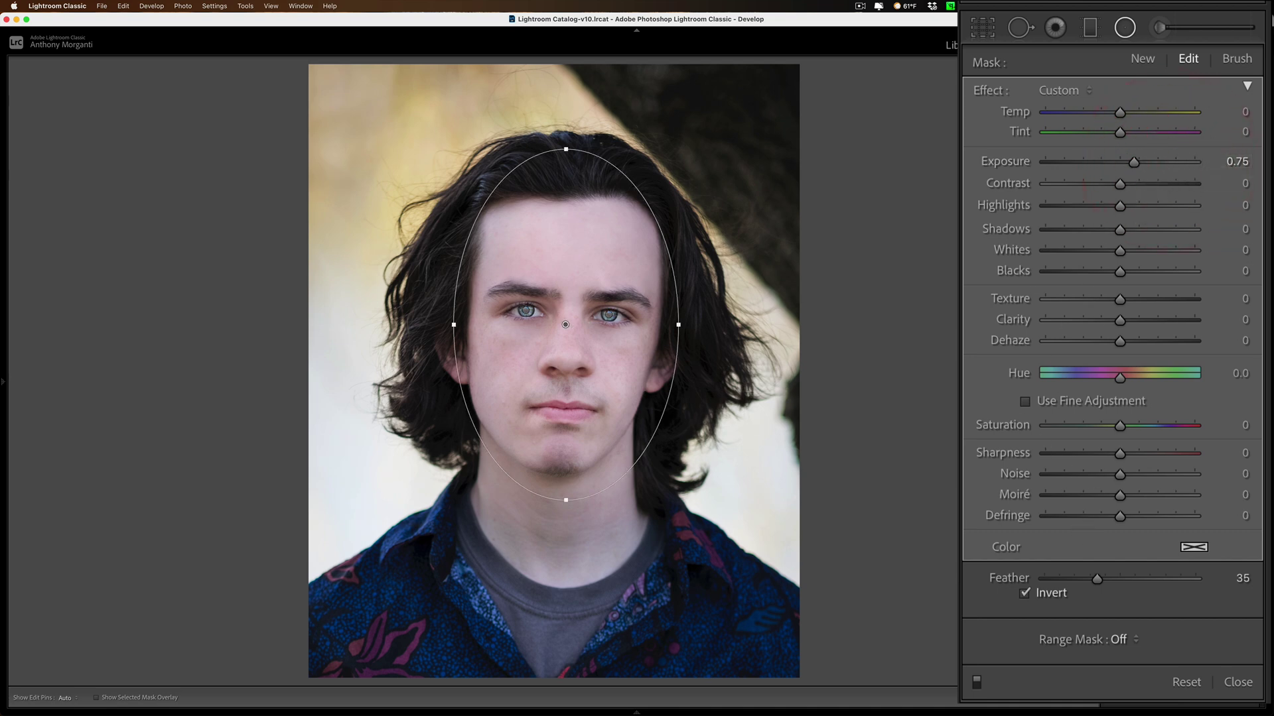
pyautogui.click(976, 680)
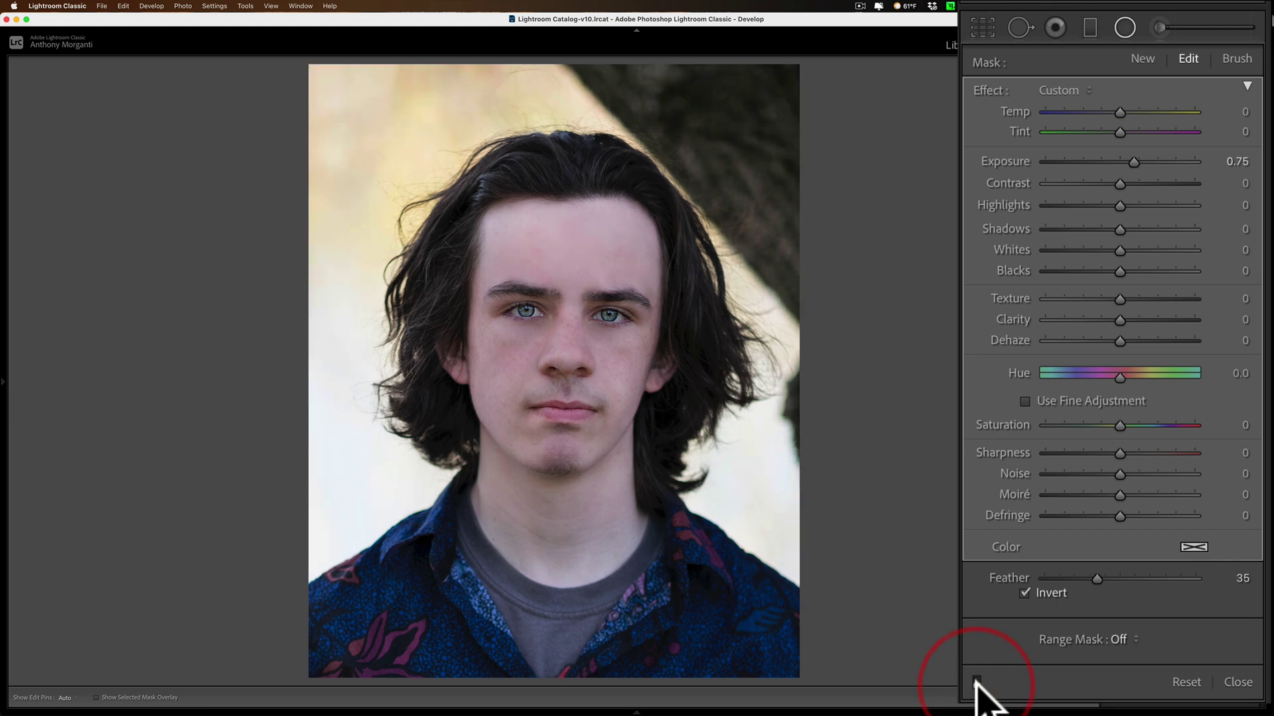
pyautogui.click(976, 681)
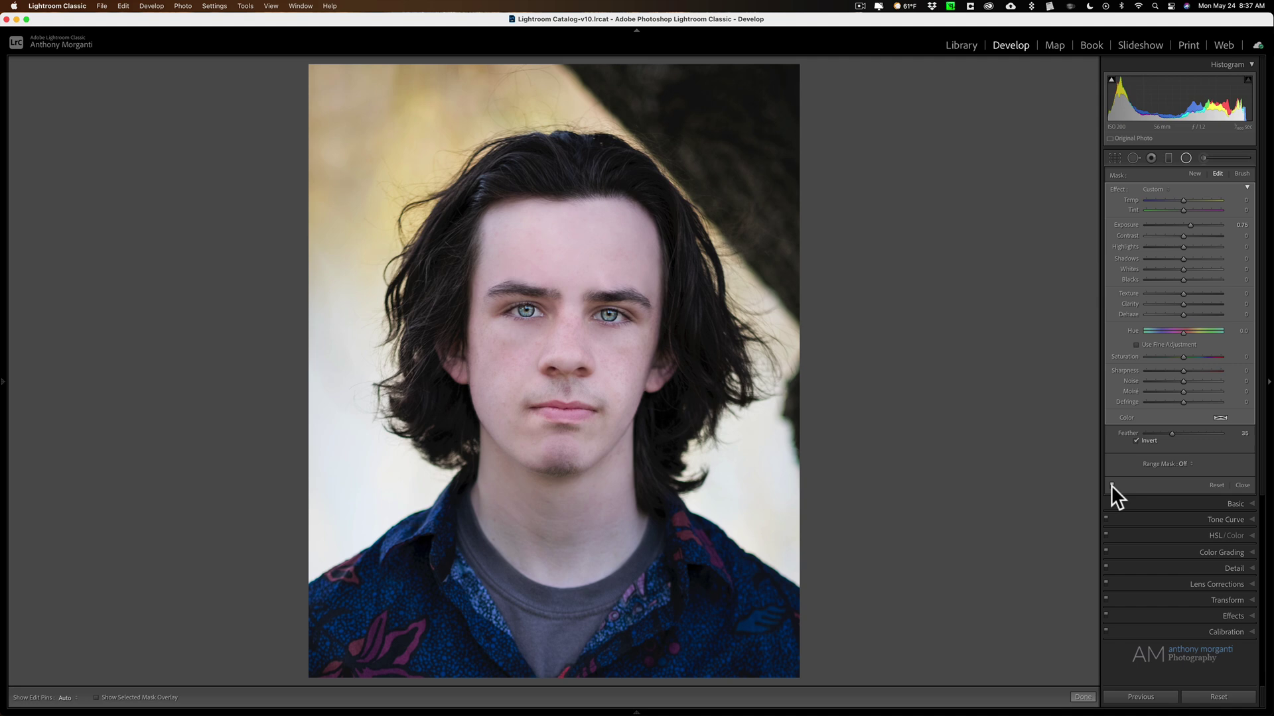
pyautogui.click(1112, 485)
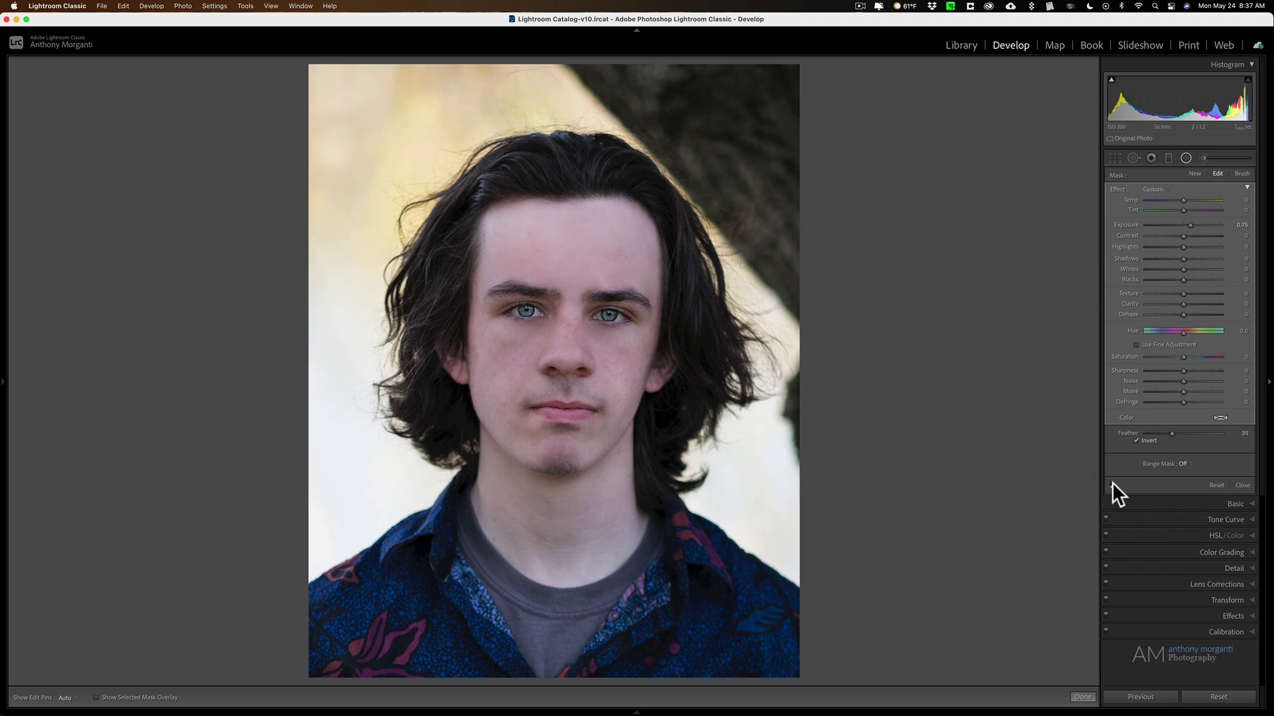
pyautogui.click(1112, 483)
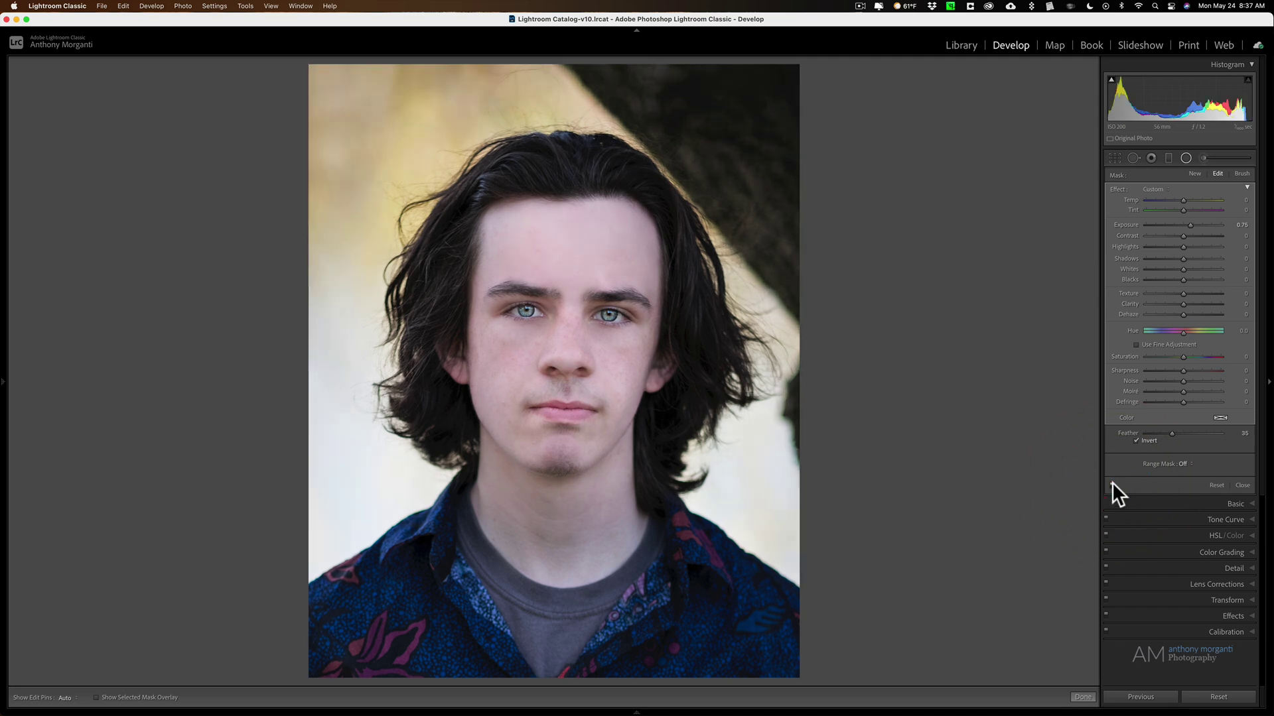